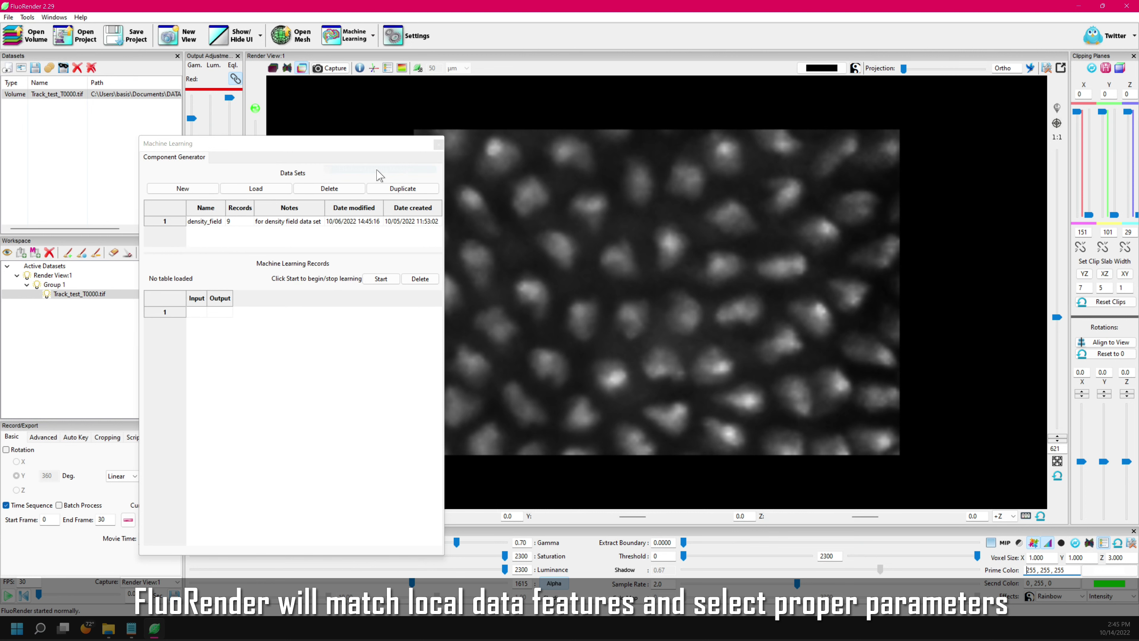
- Create a new machine learning record table named "test" with the note "Table for test"
{"action": "left_click_drag", "start_coordinate": [312, 149], "coordinate": [449, 161]}
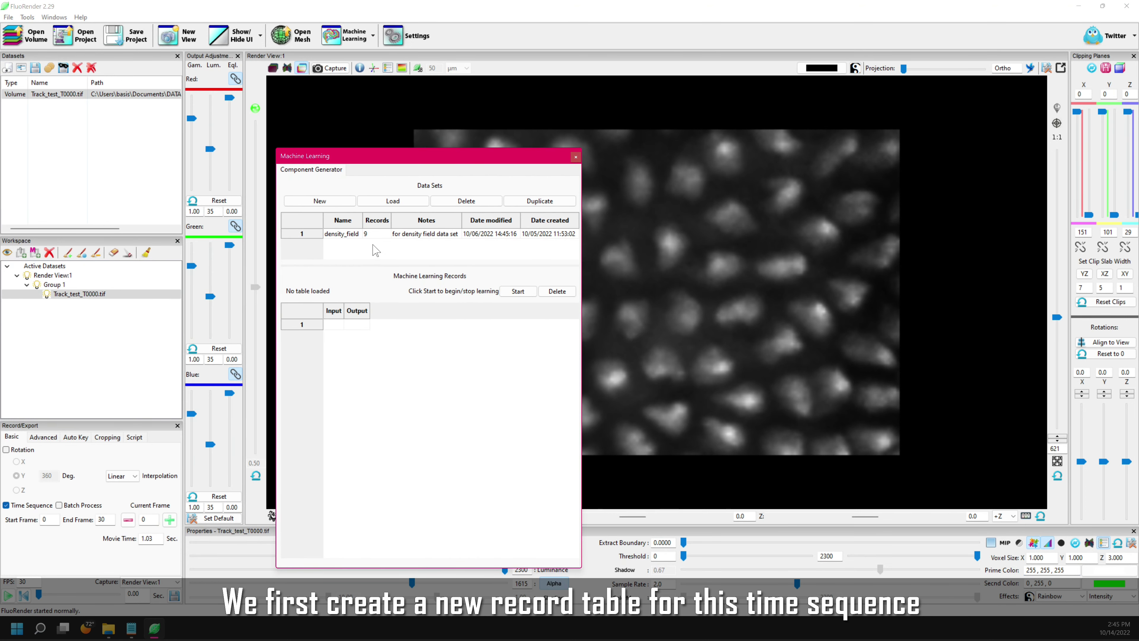
{"action": "left_click", "coordinate": [320, 201]}
{"action": "left_click", "coordinate": [345, 234]}
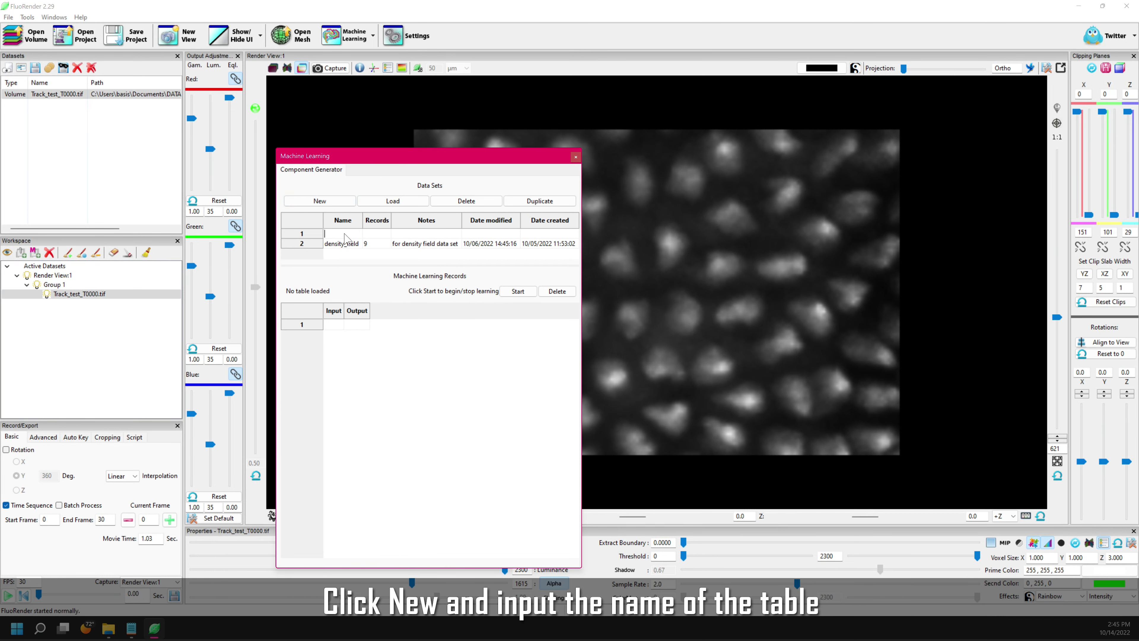
{"action": "type", "text": "test"}
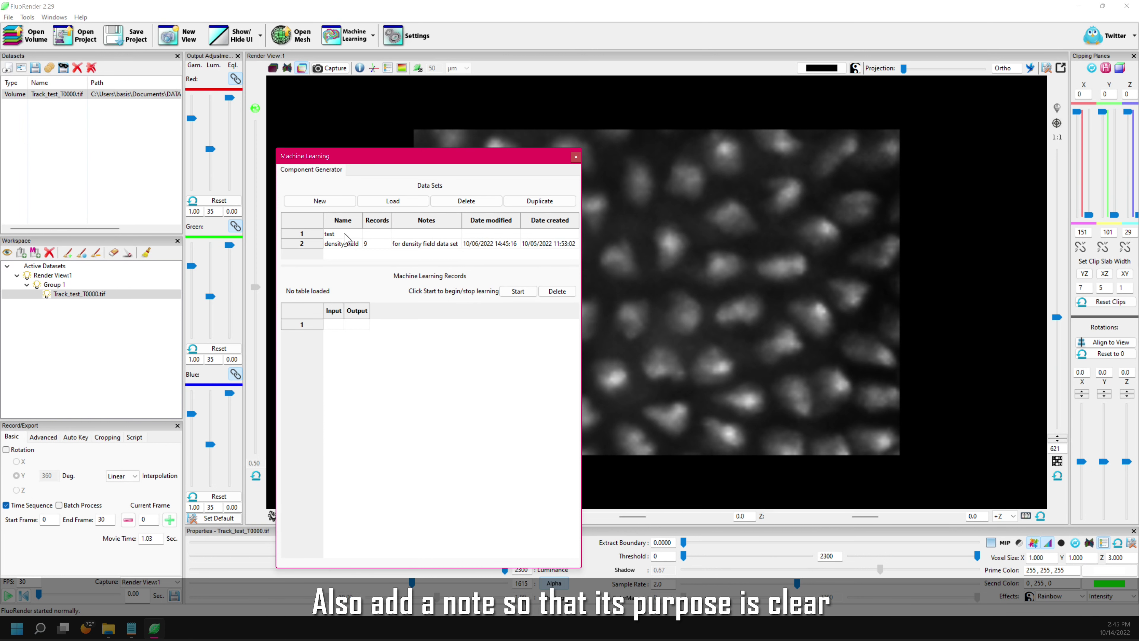
{"action": "key", "text": "Tab"}
{"action": "type", "text": "Table for test"}
{"action": "key", "text": "Return"}
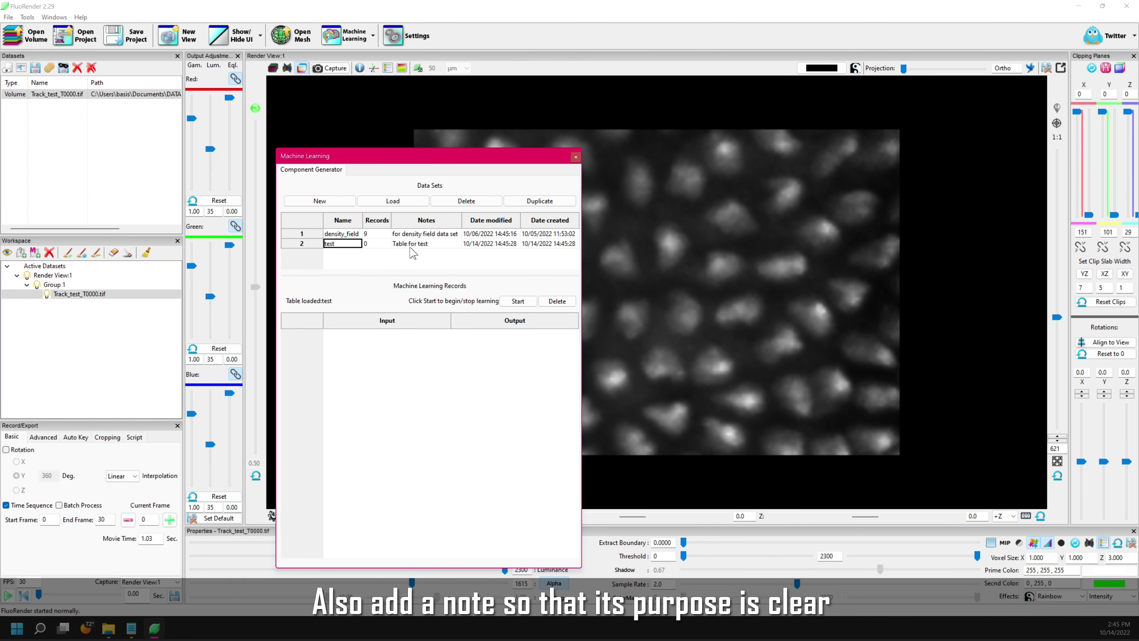
- Change the note of the test table to "for drosophila data set"
{"action": "left_click", "coordinate": [419, 248]}
{"action": "left_click", "coordinate": [431, 250]}
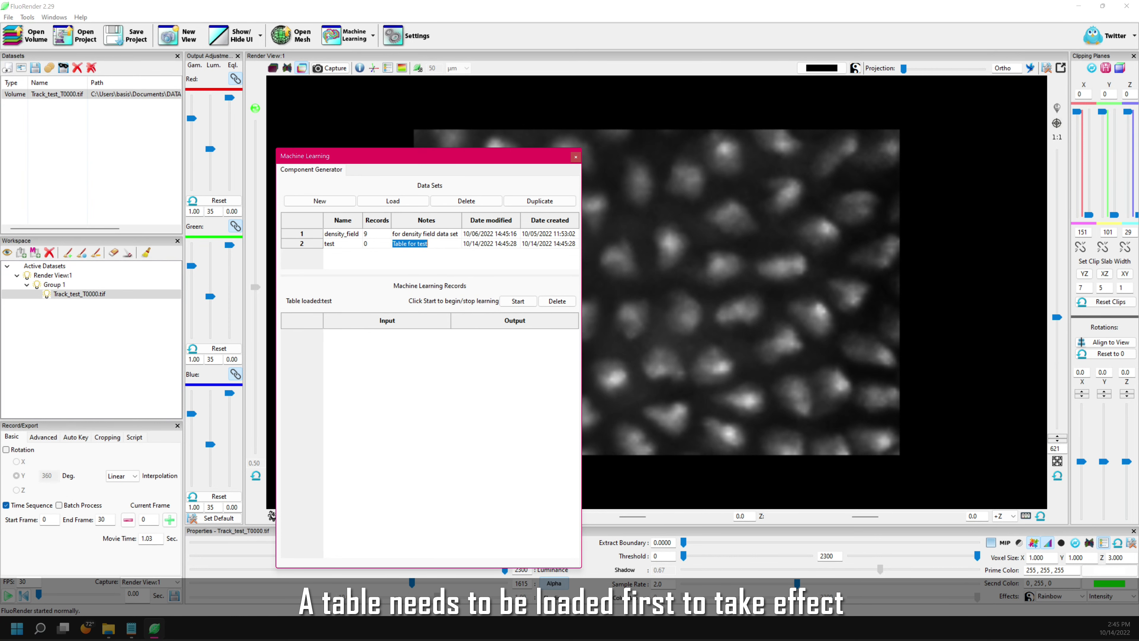
{"action": "type", "text": "for drosophila data s"}
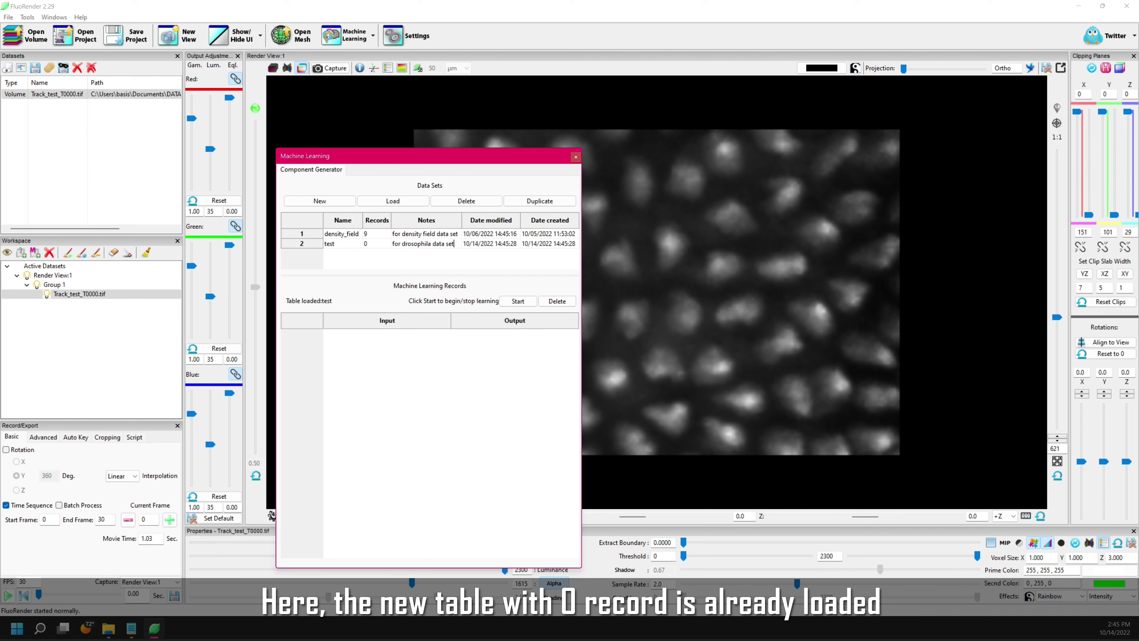
{"action": "key", "text": "Return"}
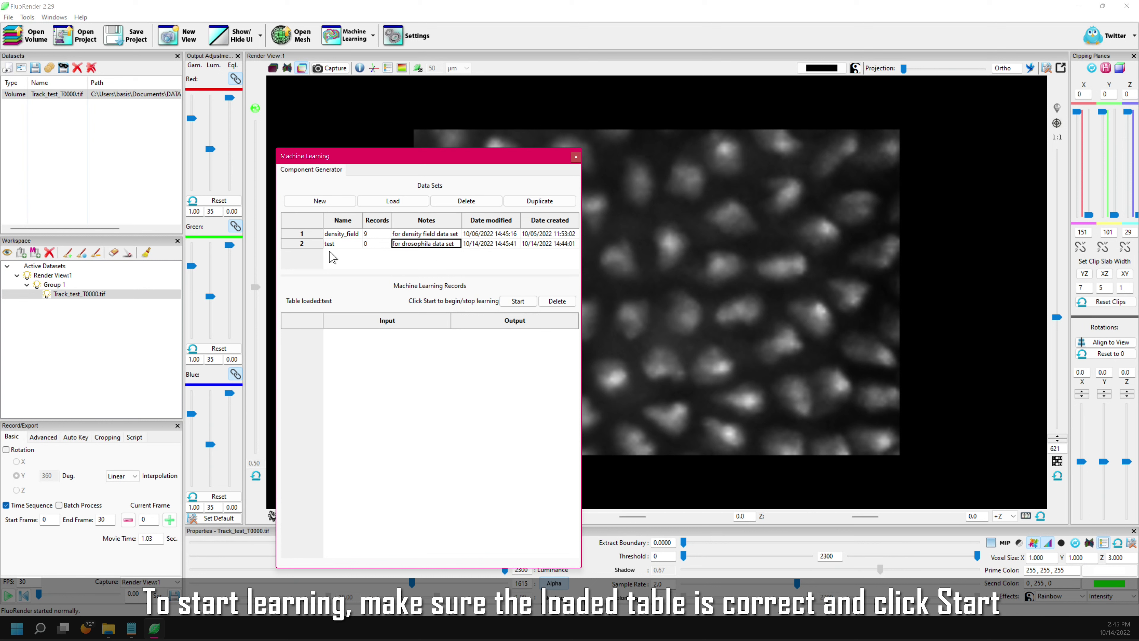
- Select the test table, start learning with it, and move the Machine Learning window clear of the volume
{"action": "left_click", "coordinate": [310, 247]}
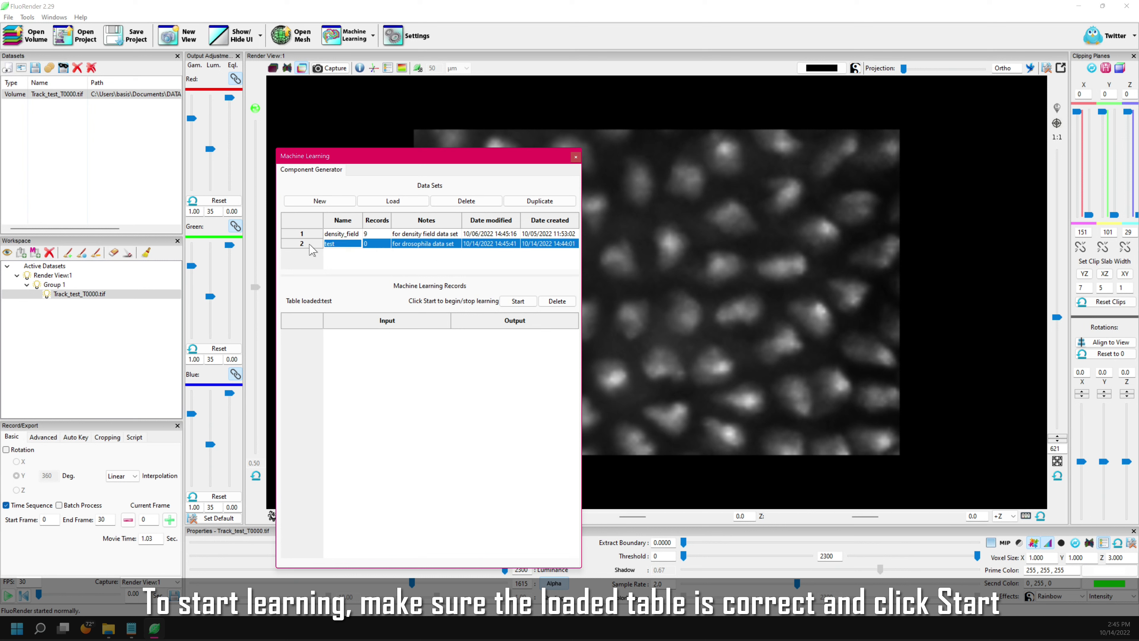
{"action": "left_click", "coordinate": [518, 301]}
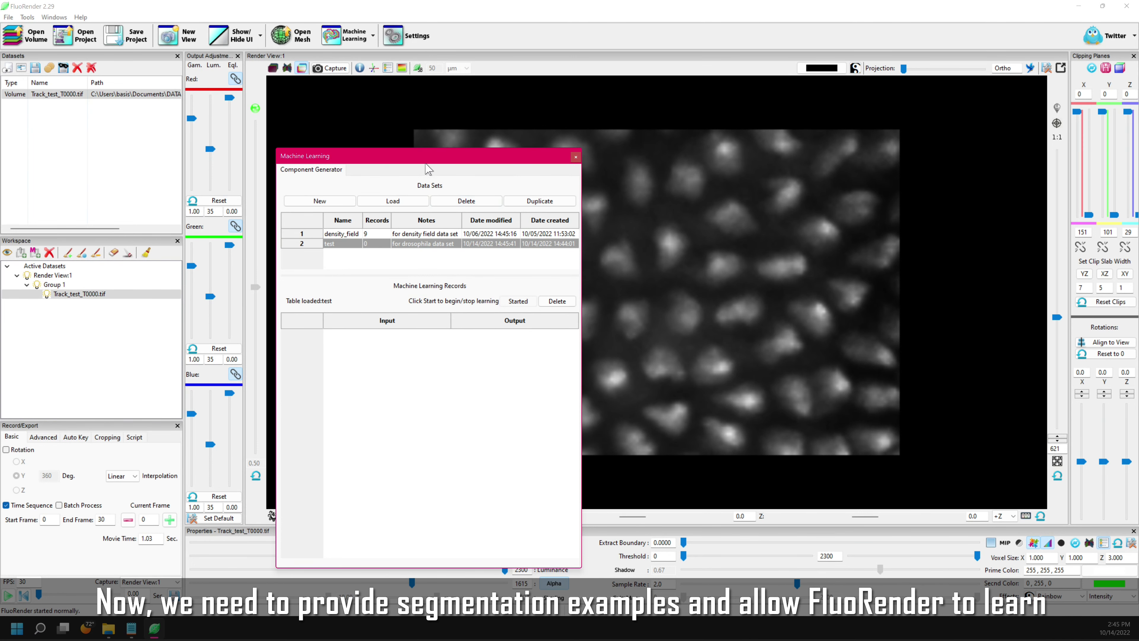
{"action": "left_click_drag", "start_coordinate": [416, 155], "coordinate": [167, 166]}
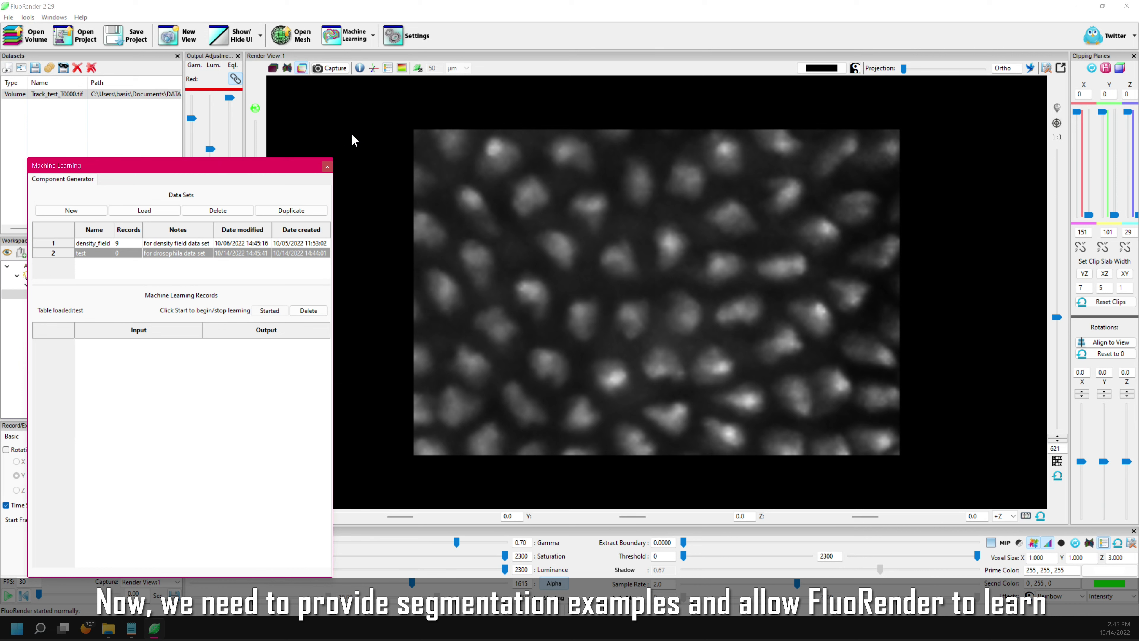
- Open the Component Analyzer and move its window off the rendered cells
{"action": "left_click", "coordinate": [373, 38]}
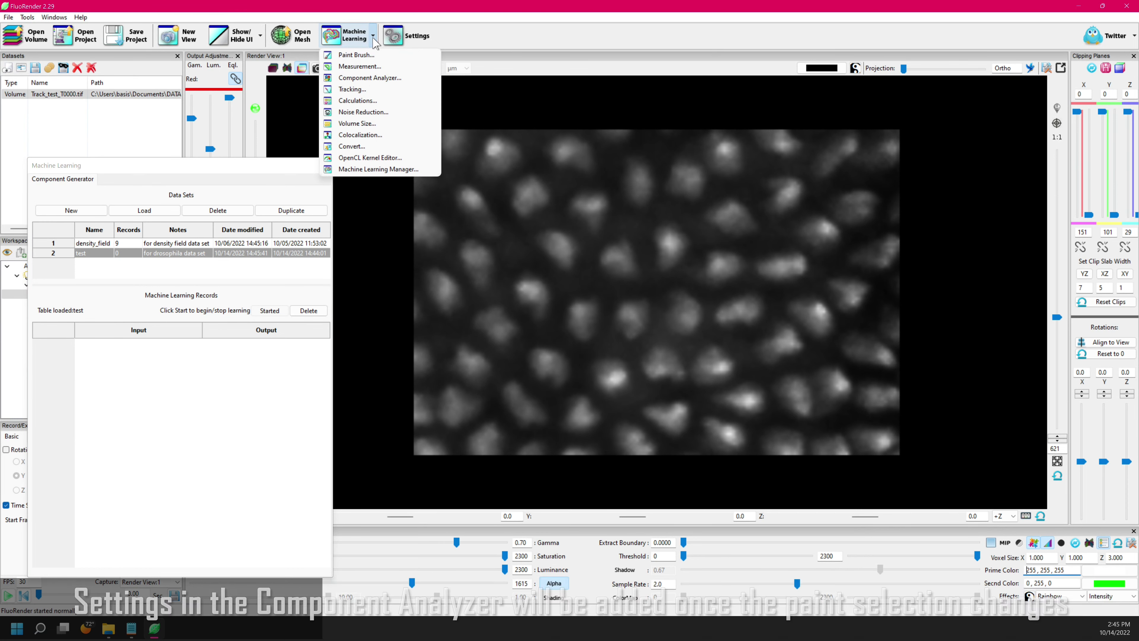
{"action": "left_click", "coordinate": [376, 81]}
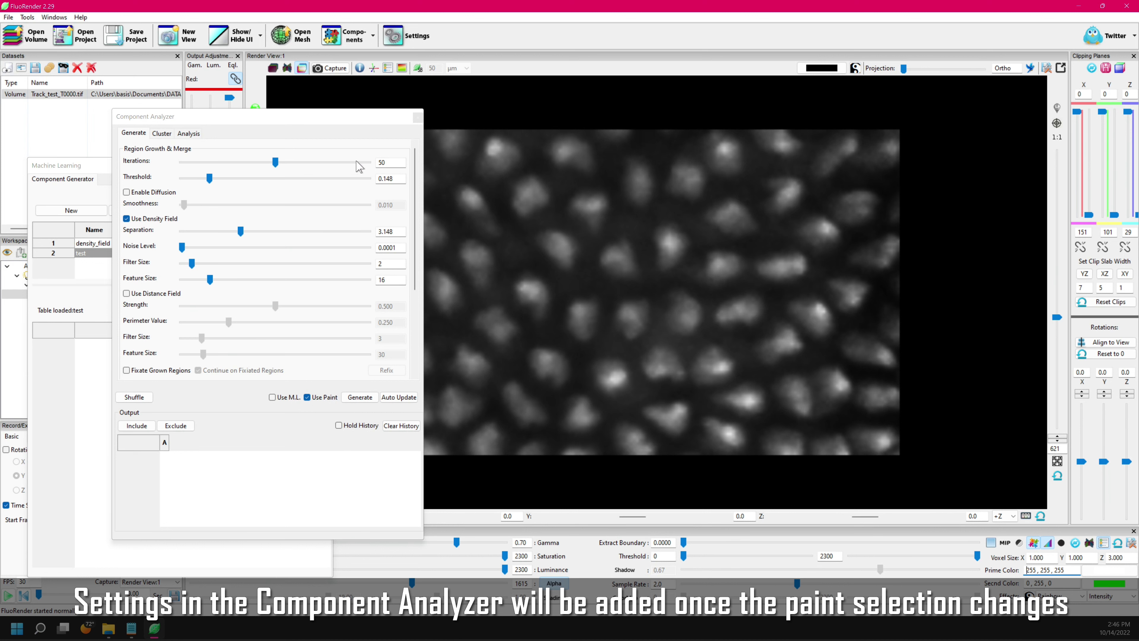
{"action": "left_click_drag", "start_coordinate": [338, 117], "coordinate": [274, 132]}
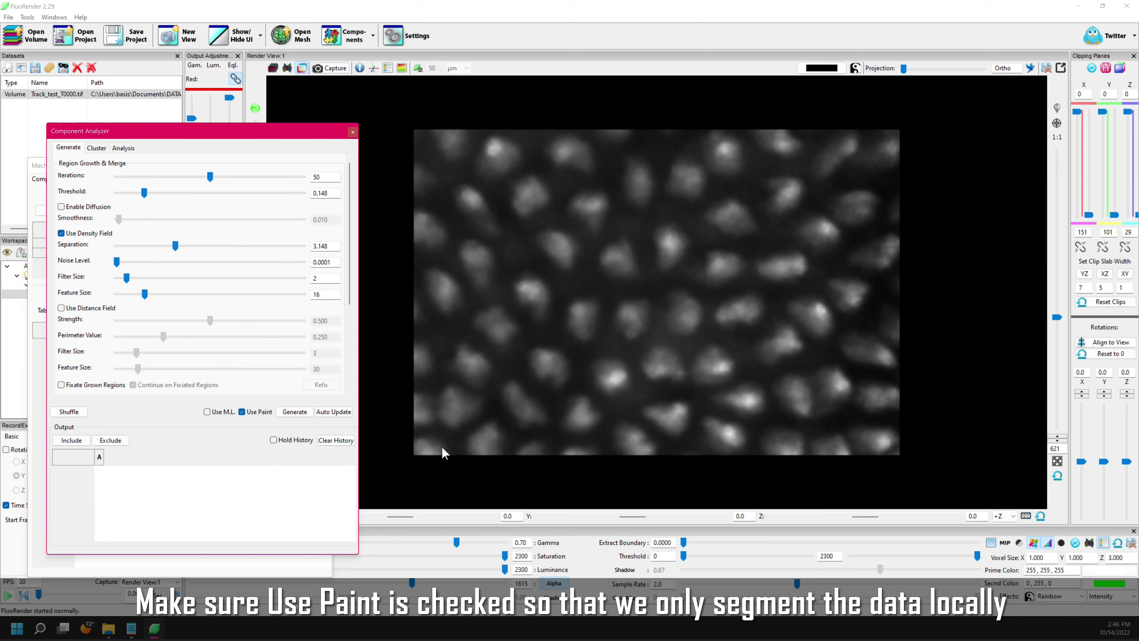
- Set the volume's saturation to 1601 and paint-select a group of cells near the centre with a smaller brush
{"action": "left_click_drag", "start_coordinate": [505, 556], "coordinate": [410, 563]}
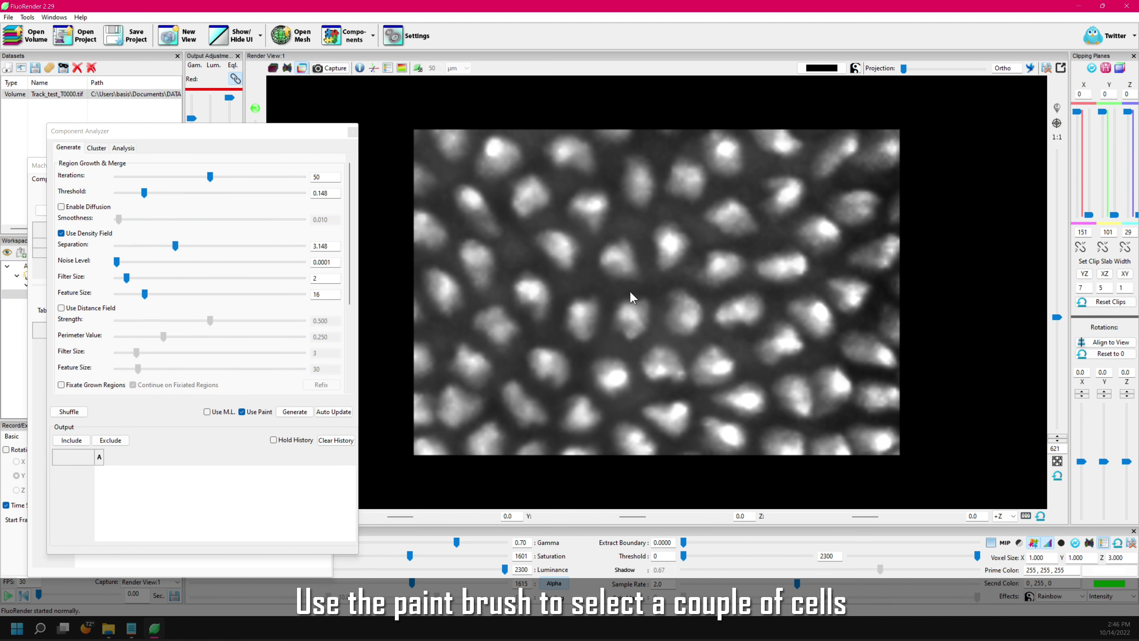
{"action": "key", "text": "shift"}
{"action": "scroll", "coordinate": [636, 283], "scroll_direction": "down", "scroll_amount": 4}
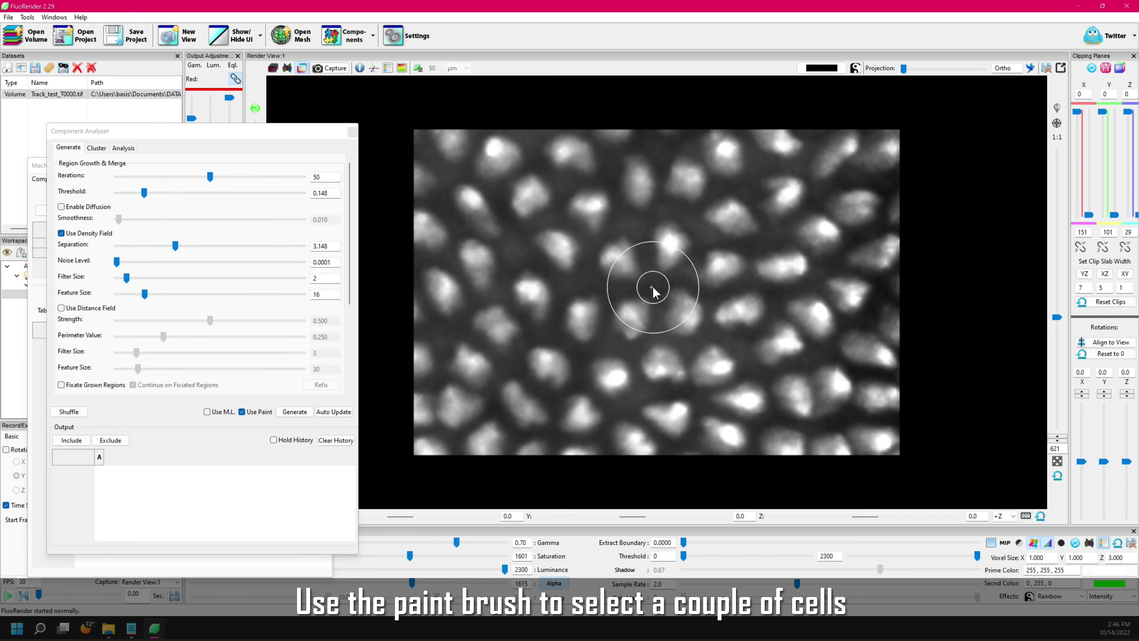
{"action": "mouse_move", "coordinate": [641, 287]}
{"action": "left_mouse_down", "text": "shift"}
{"action": "mouse_move", "coordinate": [644, 267]}
{"action": "mouse_move", "coordinate": [678, 304]}
{"action": "mouse_move", "coordinate": [617, 319]}
{"action": "mouse_move", "coordinate": [700, 264]}
{"action": "left_mouse_up", "text": "shift"}
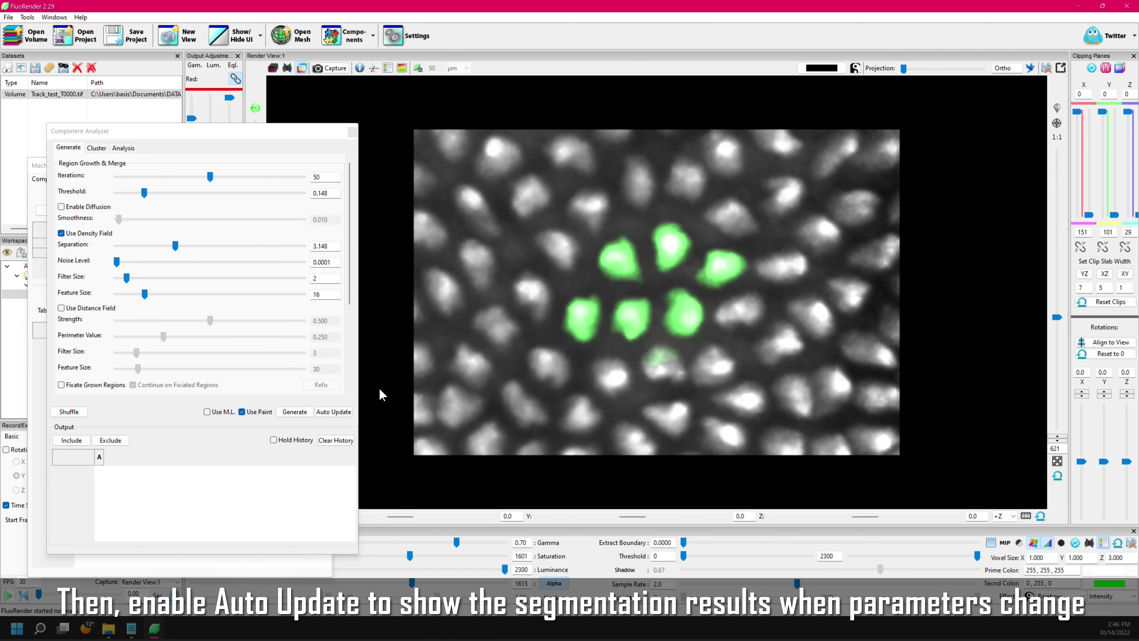
- Enable Auto Update for component generation and set the threshold to 0.114 and the density field separation to 2.786
{"action": "left_click", "coordinate": [336, 413]}
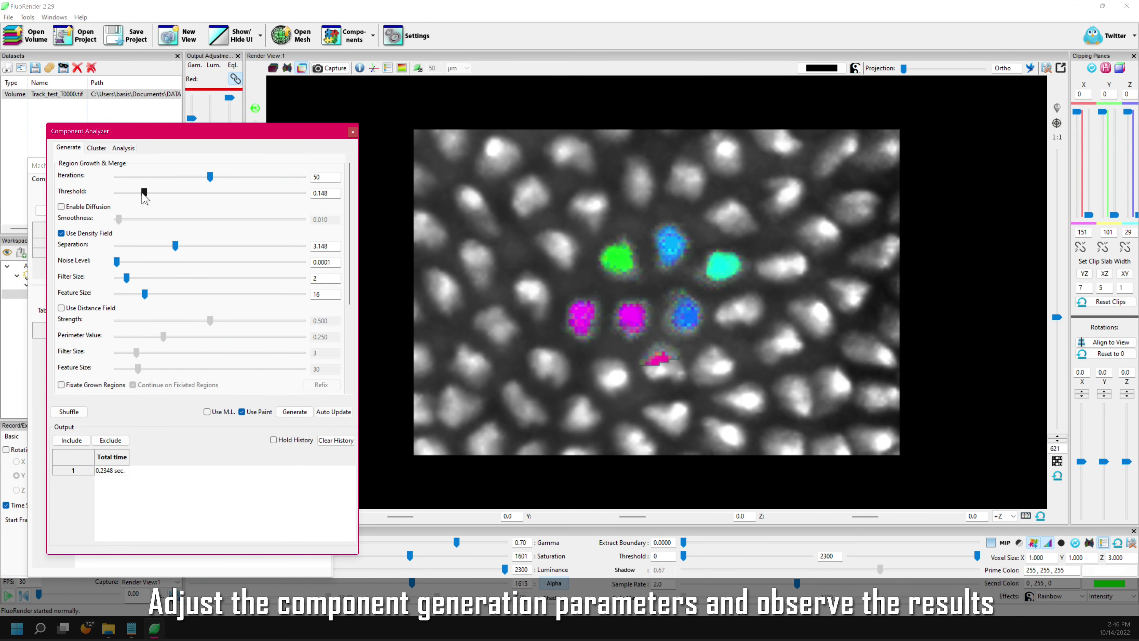
{"action": "mouse_move", "coordinate": [144, 194]}
{"action": "left_mouse_down"}
{"action": "mouse_move", "coordinate": [160, 199]}
{"action": "mouse_move", "coordinate": [112, 203]}
{"action": "mouse_move", "coordinate": [139, 201]}
{"action": "left_mouse_up"}
{"action": "mouse_move", "coordinate": [178, 247]}
{"action": "left_mouse_down"}
{"action": "mouse_move", "coordinate": [156, 250]}
{"action": "mouse_move", "coordinate": [182, 253]}
{"action": "mouse_move", "coordinate": [171, 253]}
{"action": "left_mouse_up"}
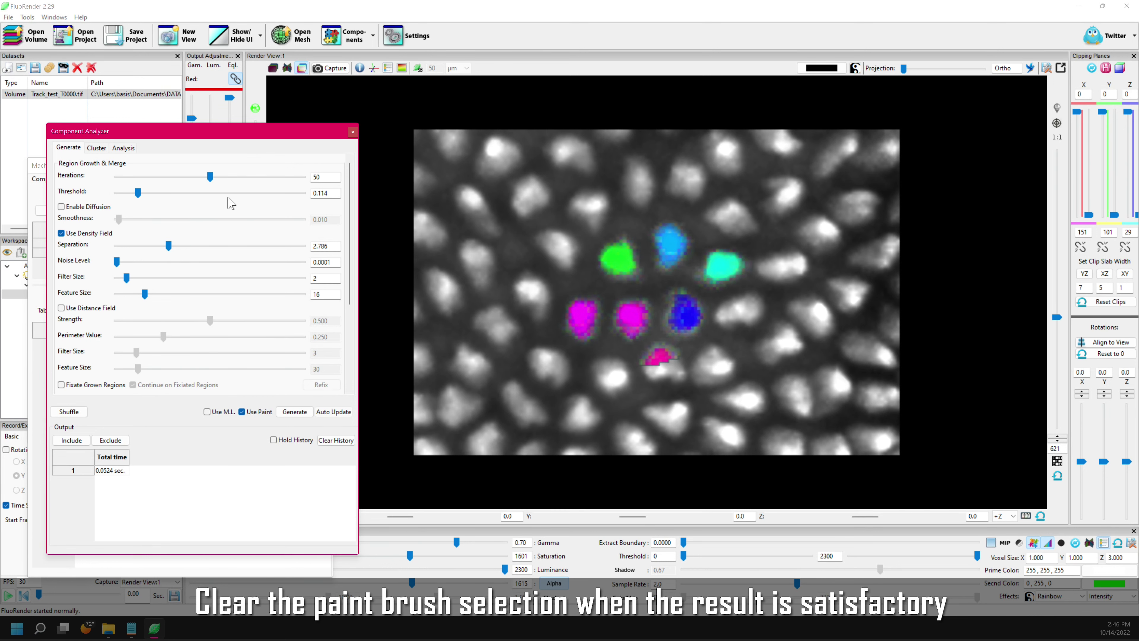
- Clear the paint selection to store the settings as a record, and show the test table's records
{"action": "left_click_drag", "start_coordinate": [233, 134], "coordinate": [330, 131]}
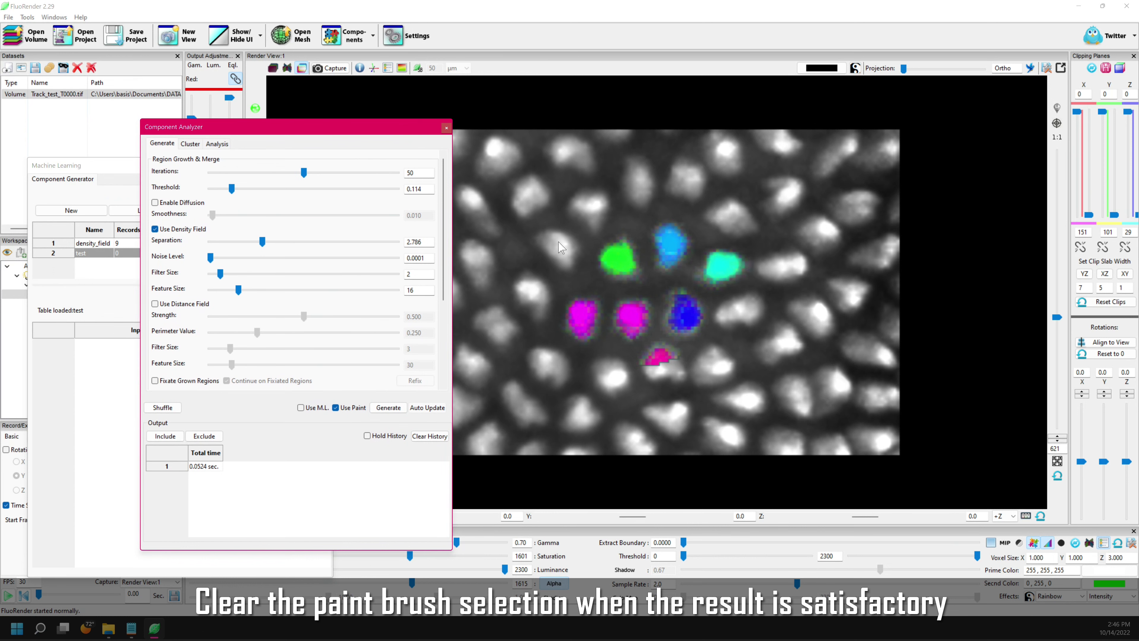
{"action": "left_click", "coordinate": [686, 340]}
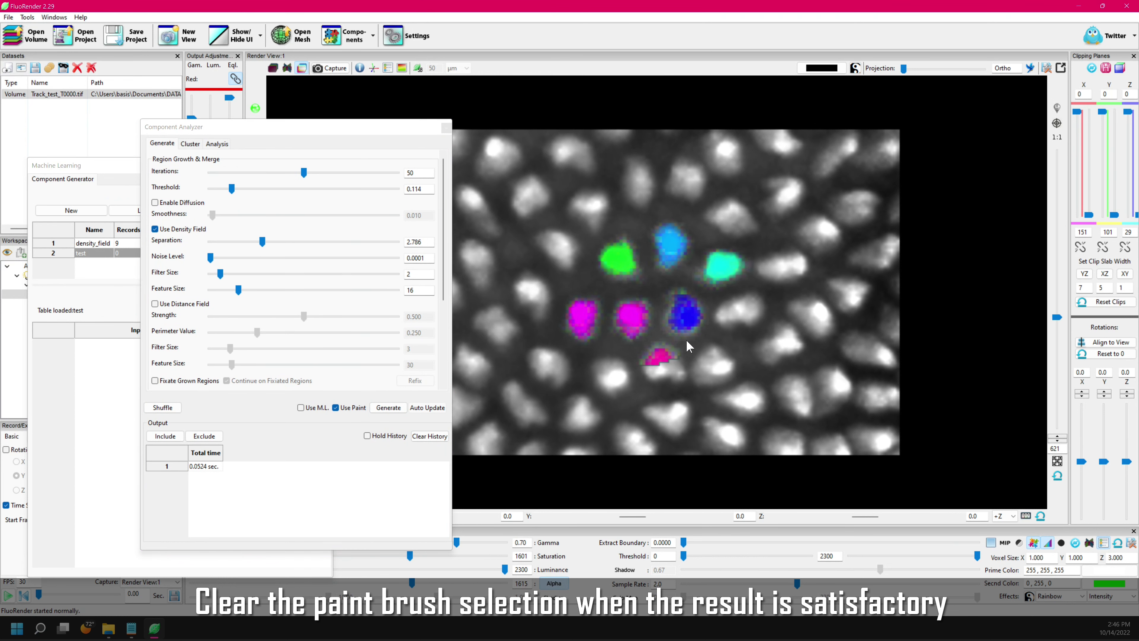
{"action": "key", "text": "c"}
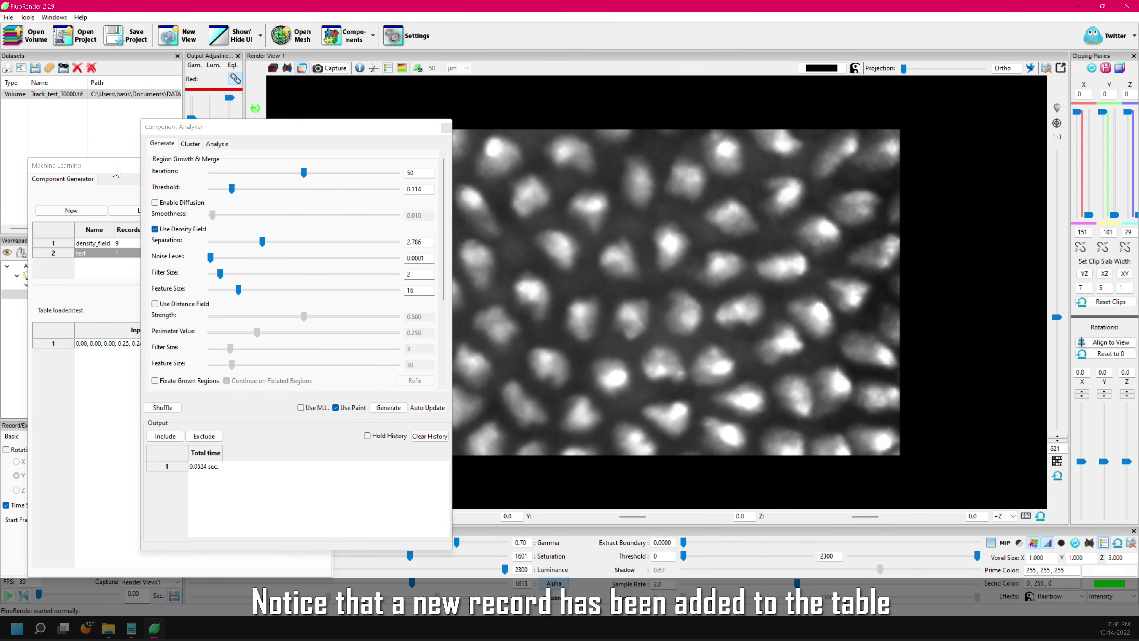
{"action": "left_click_drag", "start_coordinate": [115, 171], "coordinate": [102, 152]}
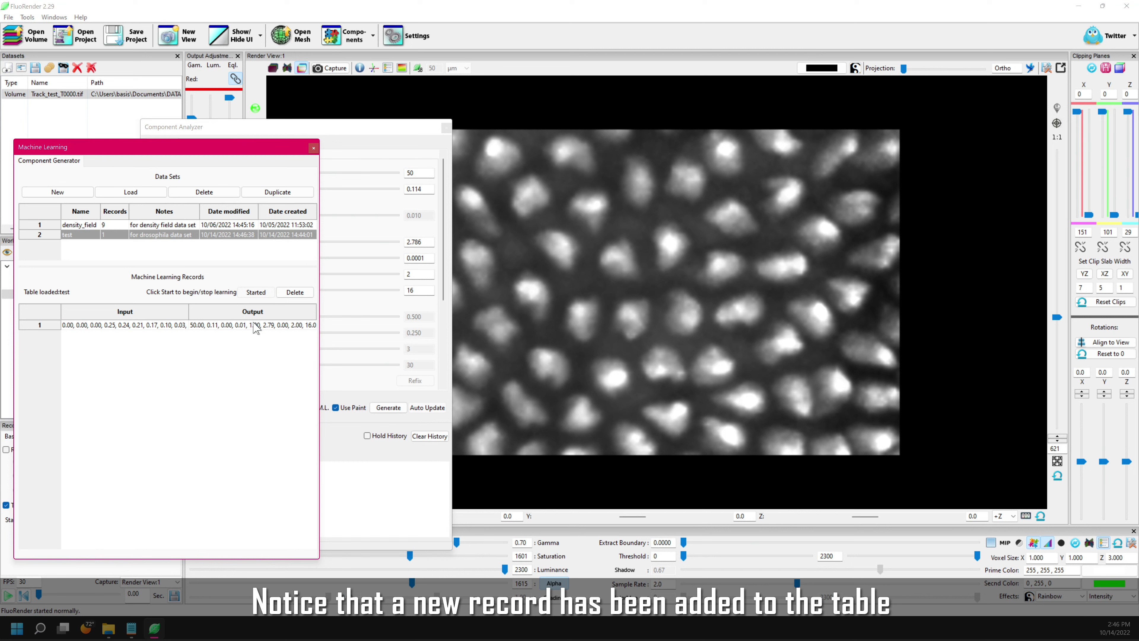
- Add another record by painting the volume's upper-left cells, setting the separation to 3.259 and clearing the selection
{"action": "left_click", "coordinate": [350, 135]}
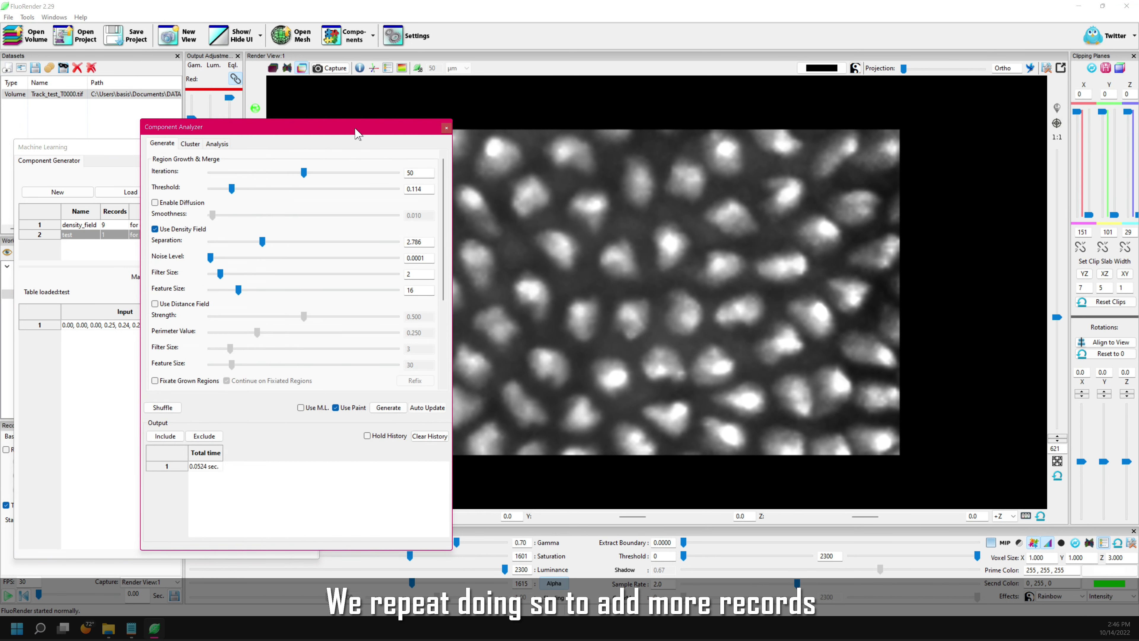
{"action": "left_click_drag", "start_coordinate": [356, 134], "coordinate": [281, 149]}
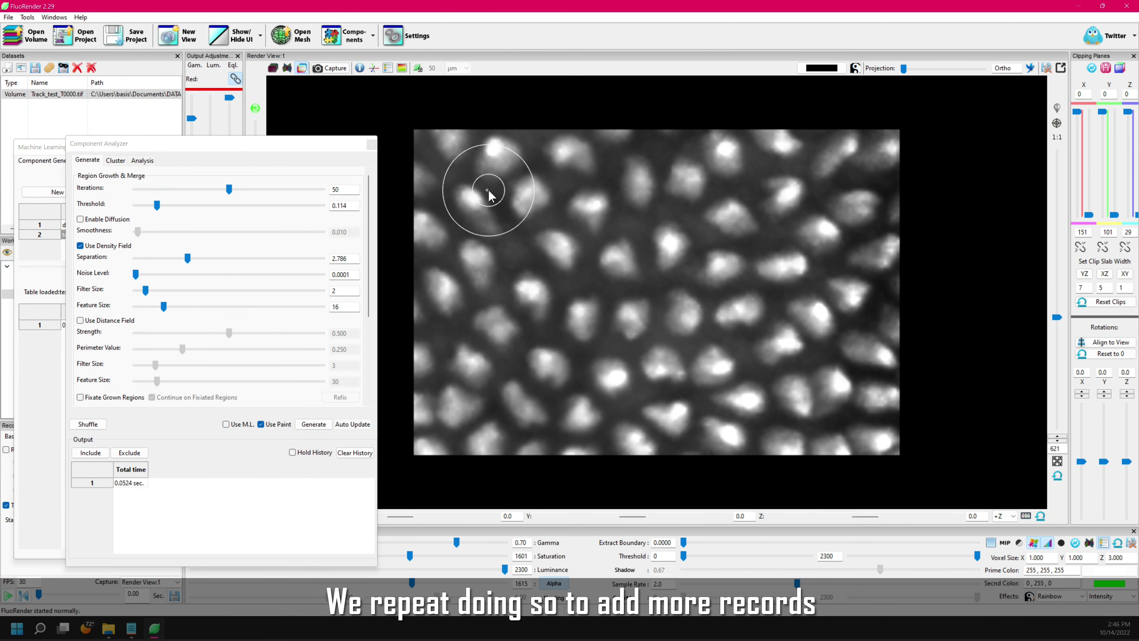
{"action": "mouse_move", "coordinate": [488, 192]}
{"action": "left_mouse_down"}
{"action": "mouse_move", "coordinate": [497, 173]}
{"action": "mouse_move", "coordinate": [468, 211]}
{"action": "mouse_move", "coordinate": [489, 251]}
{"action": "mouse_move", "coordinate": [513, 205]}
{"action": "left_mouse_up"}
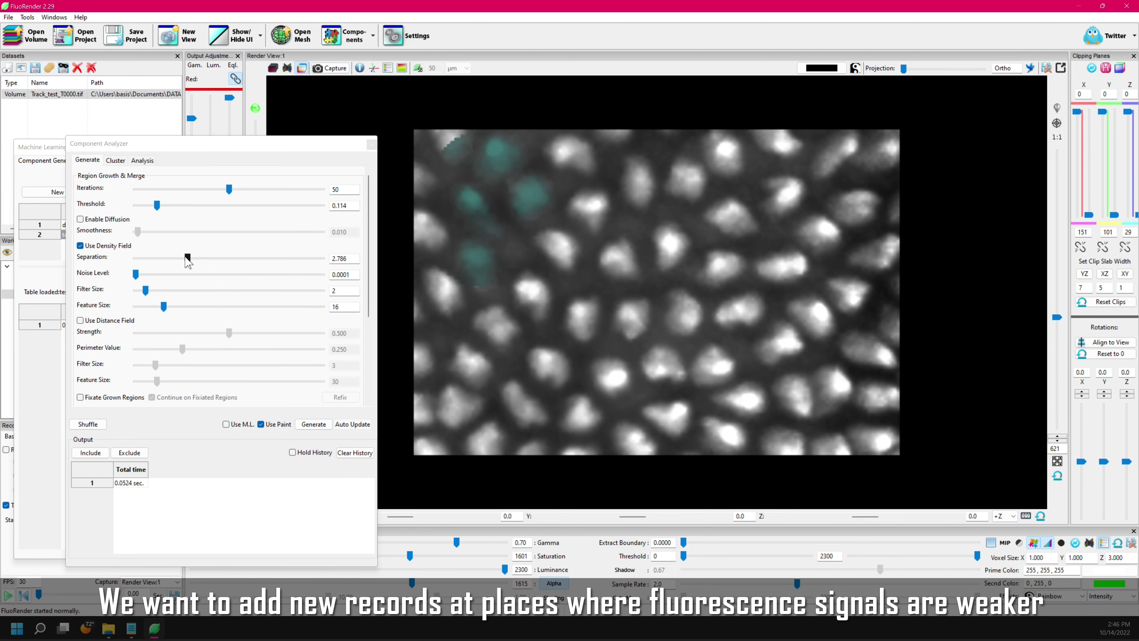
{"action": "mouse_move", "coordinate": [188, 258]}
{"action": "left_mouse_down"}
{"action": "mouse_move", "coordinate": [176, 259]}
{"action": "mouse_move", "coordinate": [197, 269]}
{"action": "left_mouse_up"}
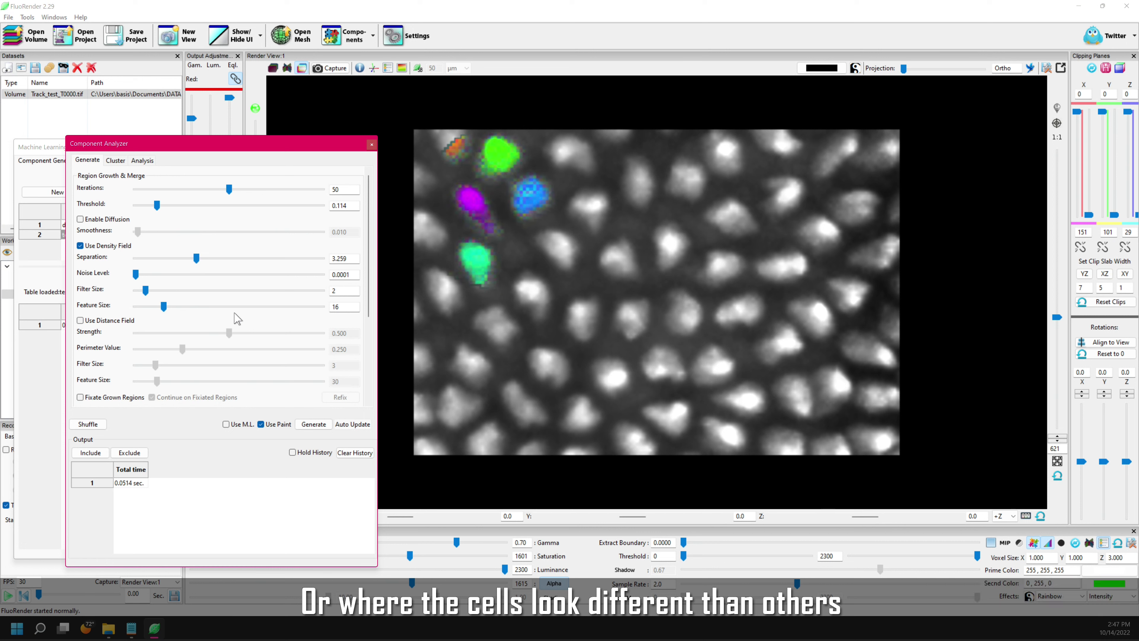
{"action": "left_click", "coordinate": [607, 332]}
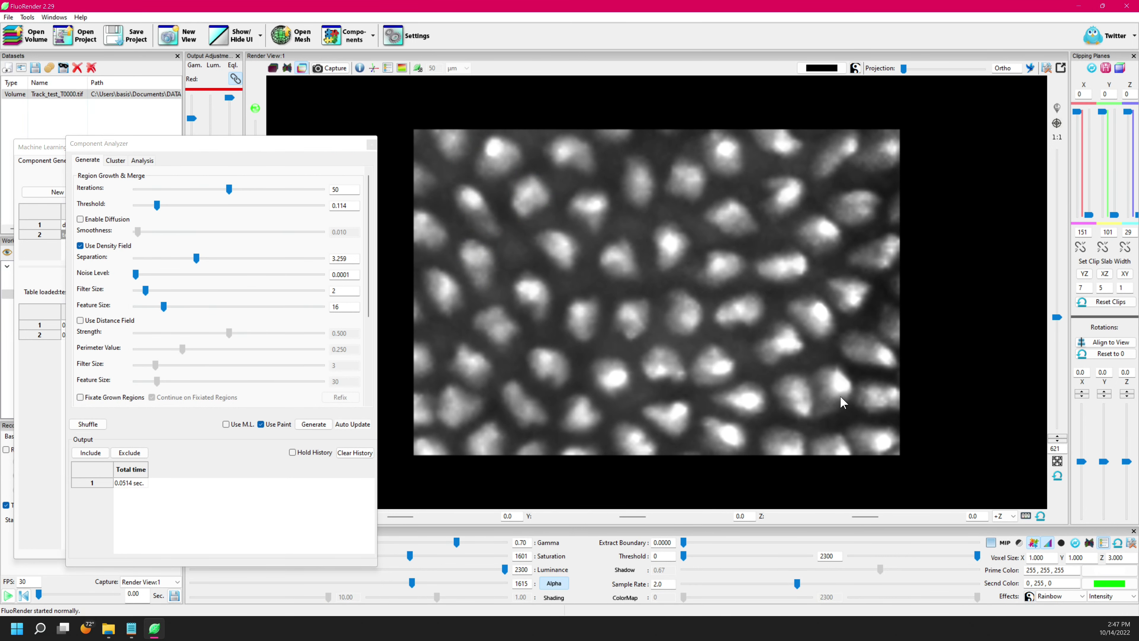
- Paint-select the cells near the volume's lower-right corner, set the separation to 3.203, and shuffle the component colors twice
{"action": "mouse_move", "coordinate": [807, 415]}
{"action": "left_mouse_down"}
{"action": "mouse_move", "coordinate": [819, 400]}
{"action": "mouse_move", "coordinate": [801, 395]}
{"action": "mouse_move", "coordinate": [826, 399]}
{"action": "left_mouse_up"}
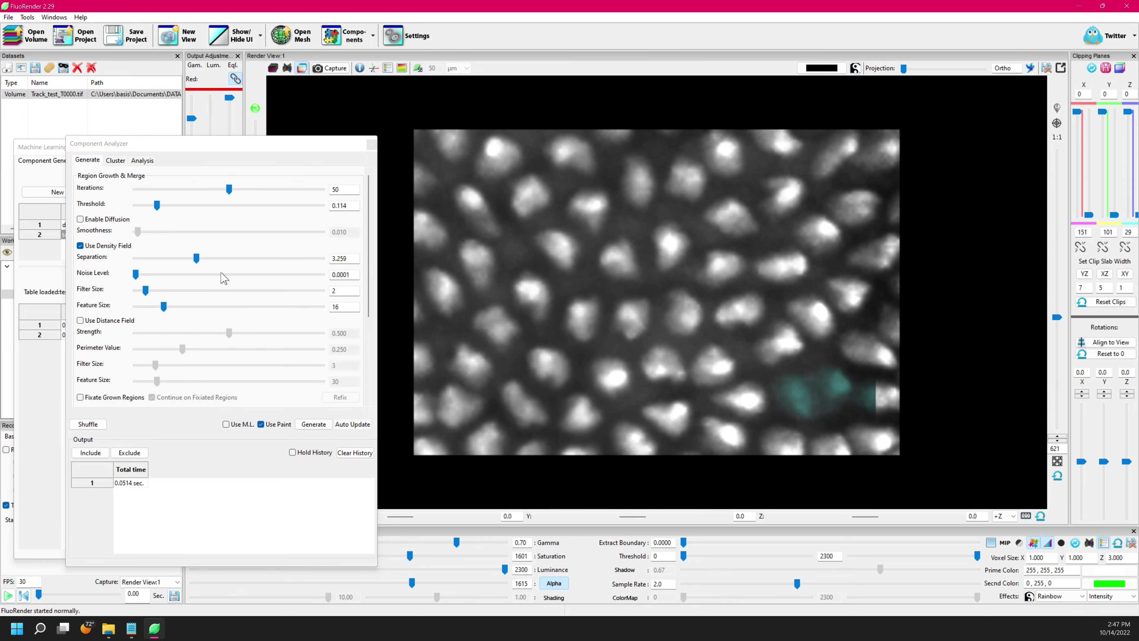
{"action": "mouse_move", "coordinate": [195, 258]}
{"action": "left_mouse_down"}
{"action": "mouse_move", "coordinate": [184, 262]}
{"action": "mouse_move", "coordinate": [195, 262]}
{"action": "left_mouse_up"}
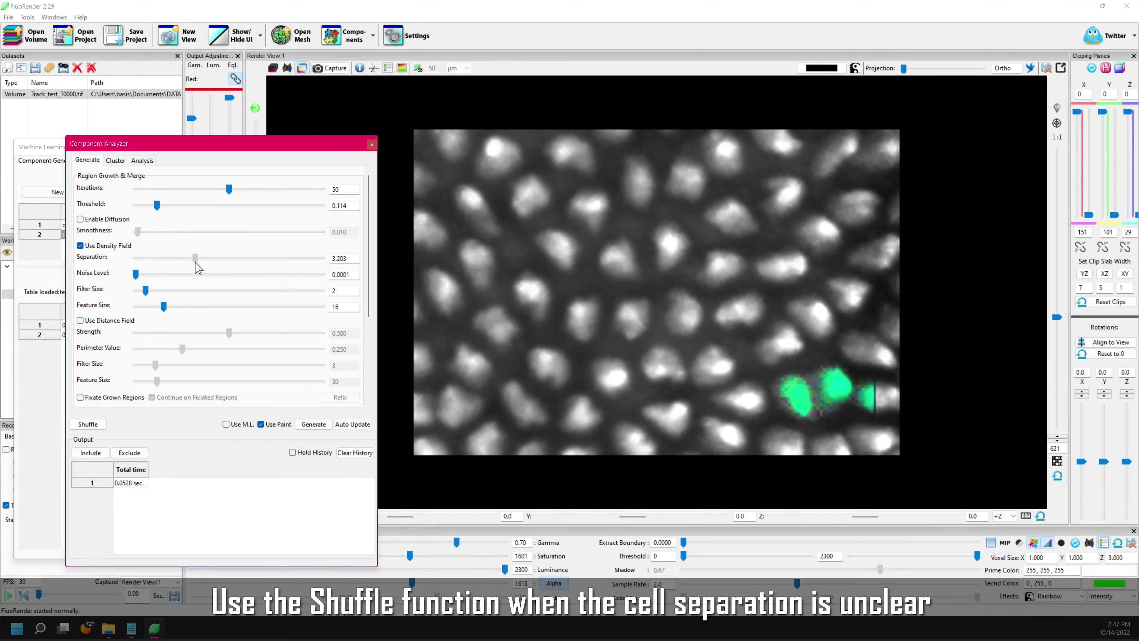
{"action": "left_click", "coordinate": [95, 424]}
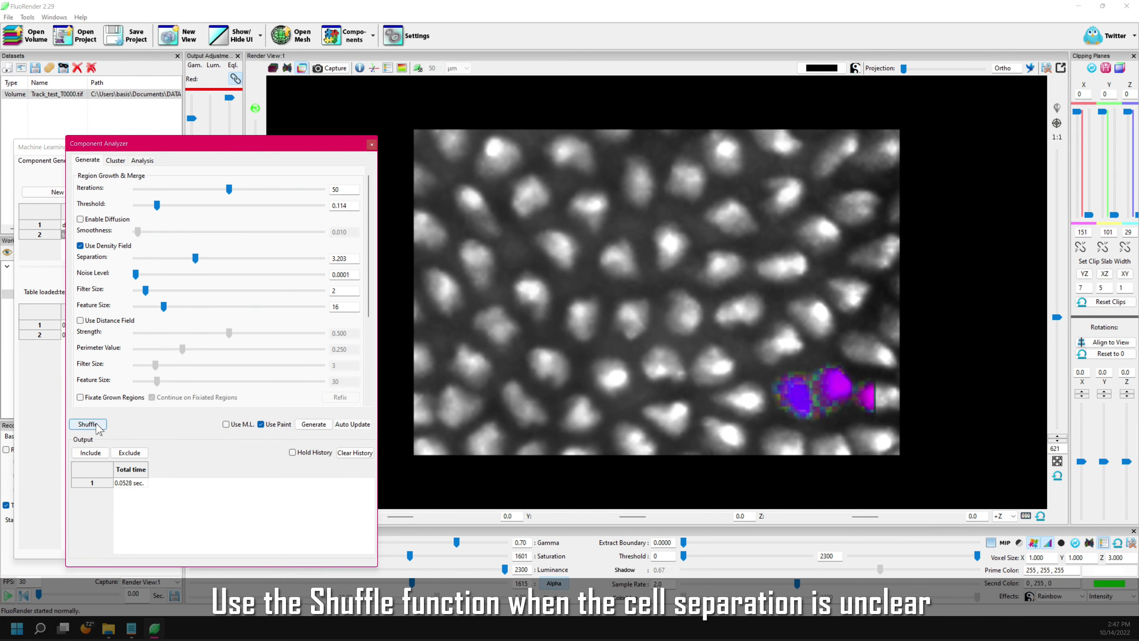
{"action": "left_click", "coordinate": [96, 425]}
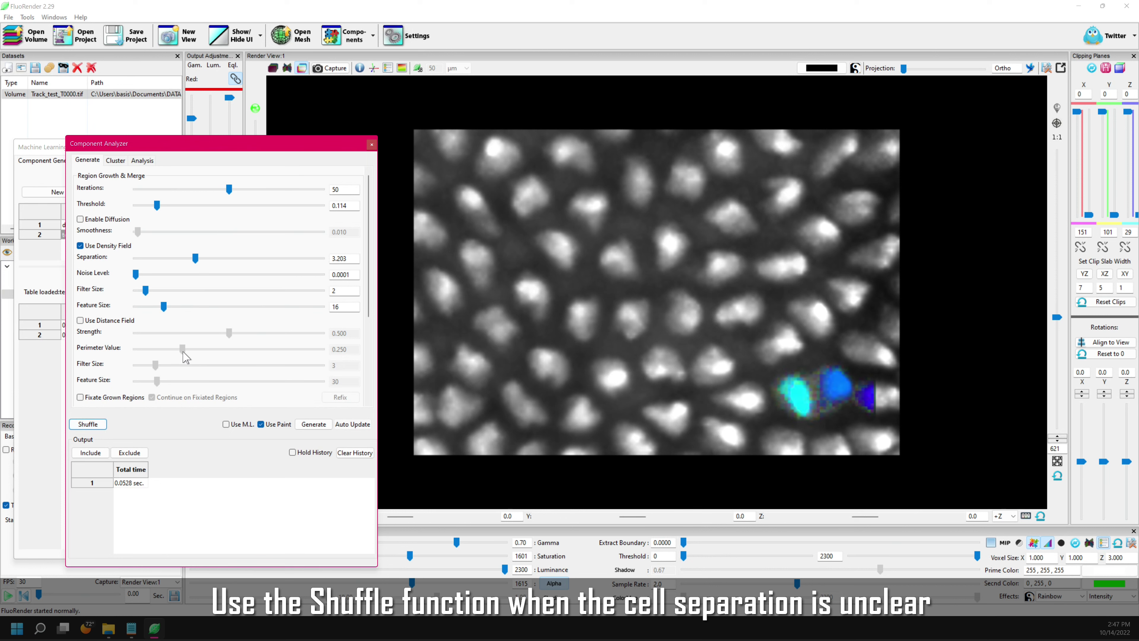
- Set the separation to 3.398 for the lower-right cells and clear the paint selection to store the record
{"action": "left_click_drag", "start_coordinate": [196, 258], "coordinate": [199, 260]}
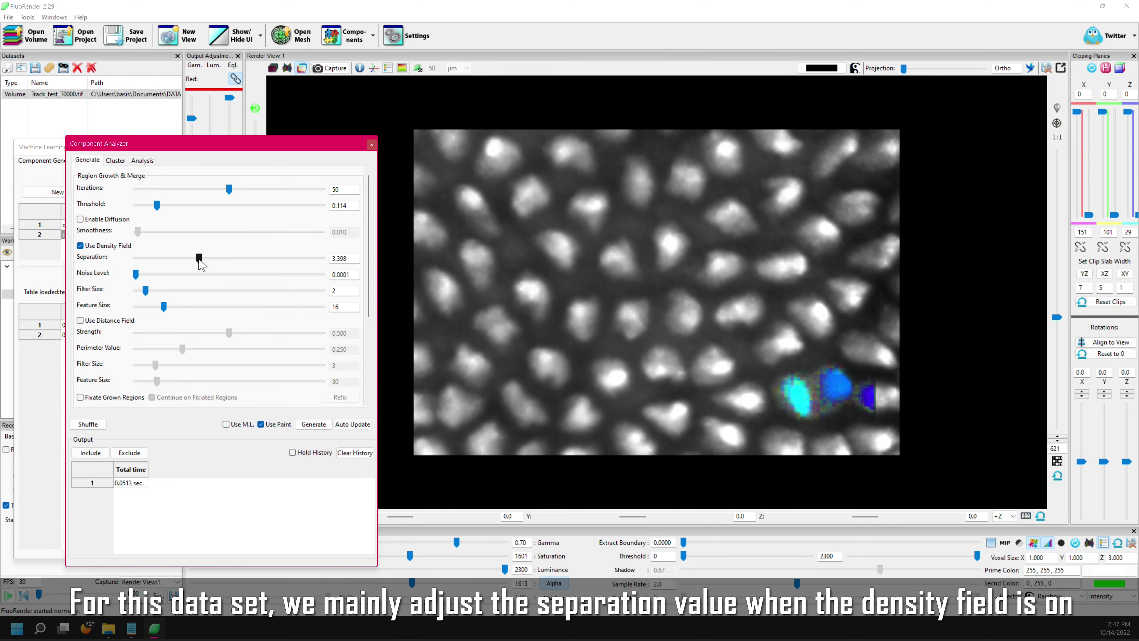
{"action": "left_click", "coordinate": [655, 406]}
{"action": "key", "text": "c"}
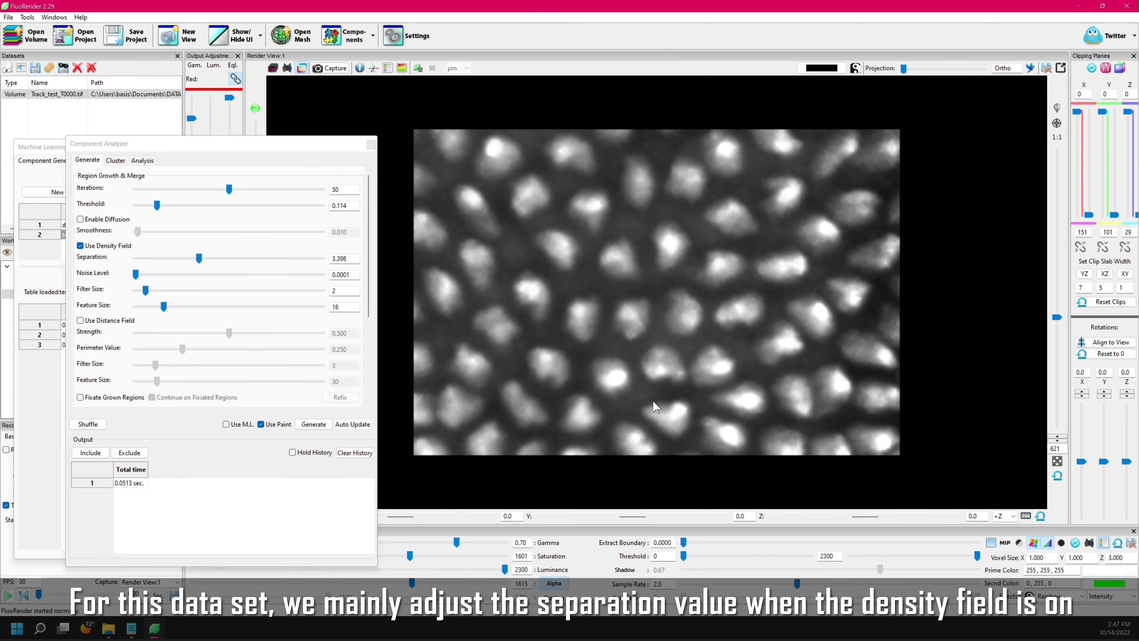
- Add a record by painting the cells near the volume's lower-left corner, setting the separation to 3.008 and clearing the selection
{"action": "mouse_move", "coordinate": [483, 397]}
{"action": "left_mouse_down"}
{"action": "mouse_move", "coordinate": [471, 387]}
{"action": "mouse_move", "coordinate": [489, 393]}
{"action": "mouse_move", "coordinate": [477, 399]}
{"action": "mouse_move", "coordinate": [479, 435]}
{"action": "left_mouse_up"}
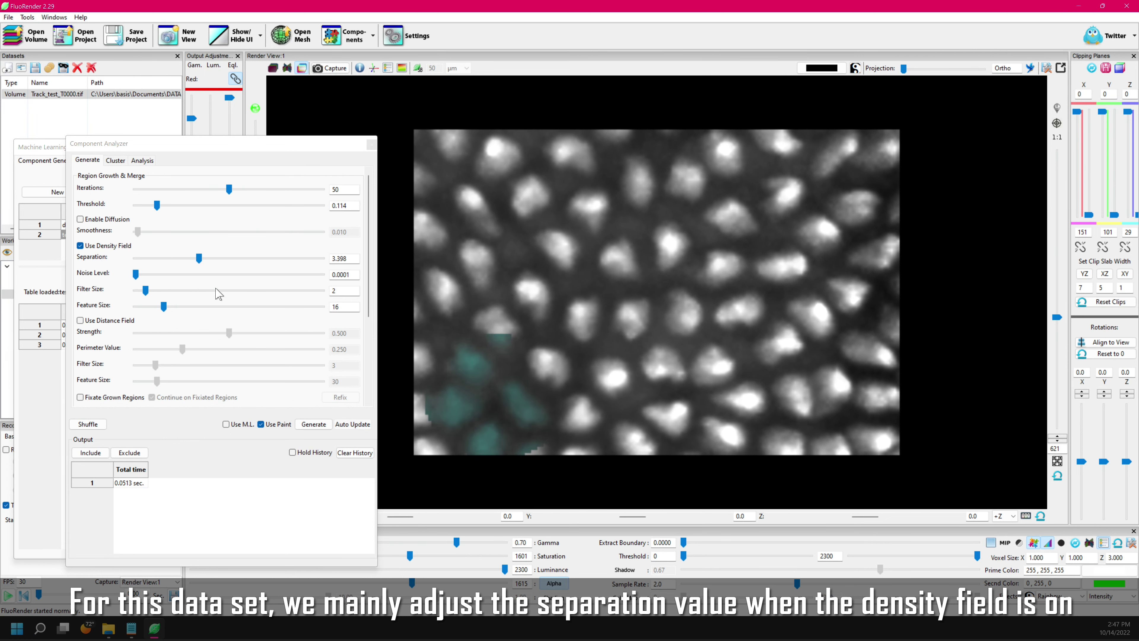
{"action": "mouse_move", "coordinate": [199, 258]}
{"action": "left_mouse_down"}
{"action": "mouse_move", "coordinate": [183, 263]}
{"action": "mouse_move", "coordinate": [194, 269]}
{"action": "left_mouse_up"}
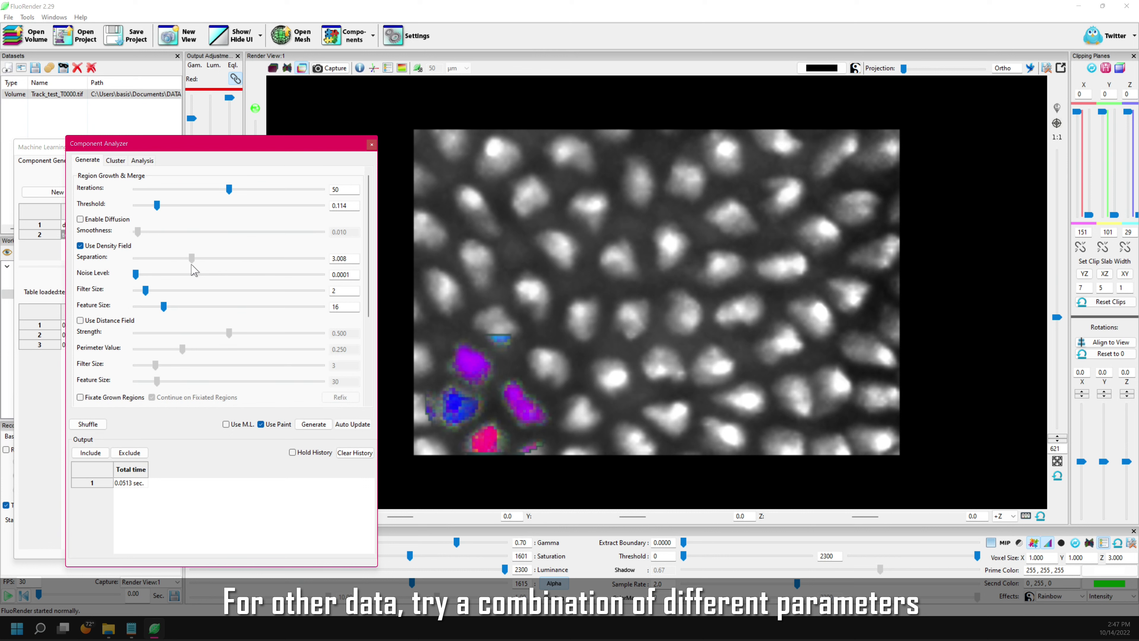
{"action": "left_click", "coordinate": [586, 389]}
{"action": "key", "text": "c"}
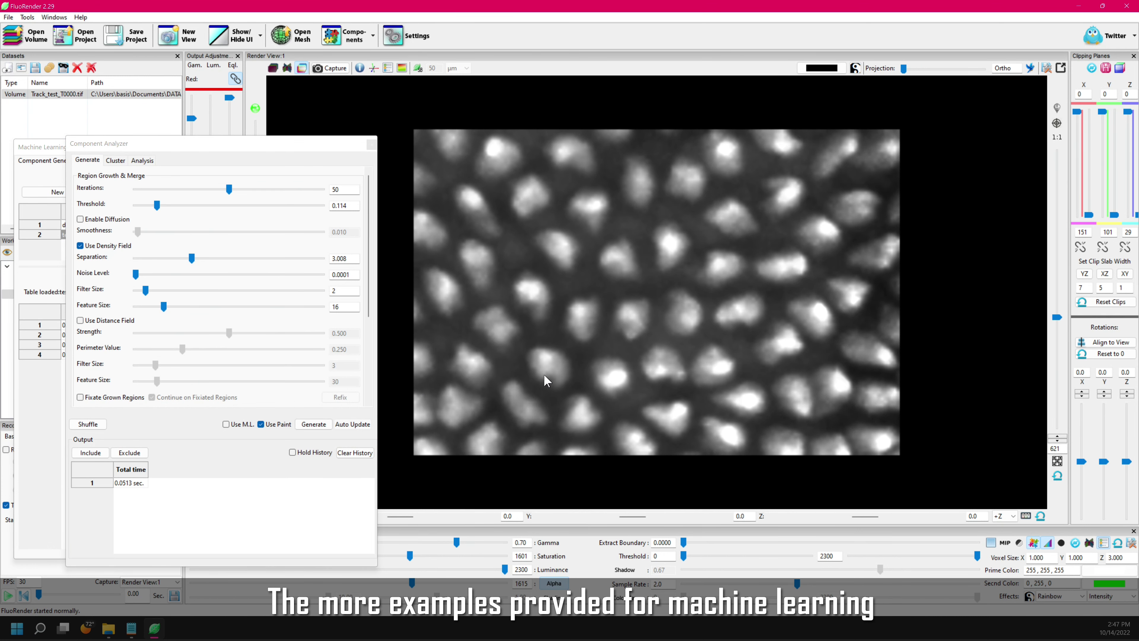
- Uncover the Machine Learning window to show the test table's records, and move the time sequence to frame 28
{"action": "left_click_drag", "start_coordinate": [233, 143], "coordinate": [251, 77]}
{"action": "left_click_drag", "start_coordinate": [63, 147], "coordinate": [58, 78]}
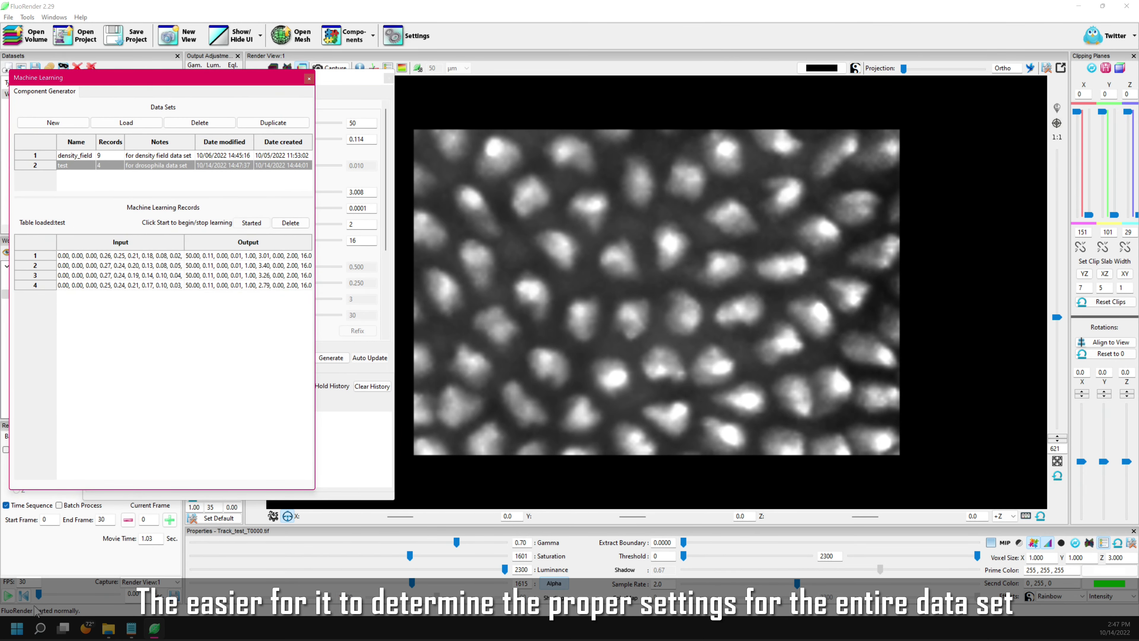
{"action": "left_click_drag", "start_coordinate": [39, 594], "coordinate": [114, 607]}
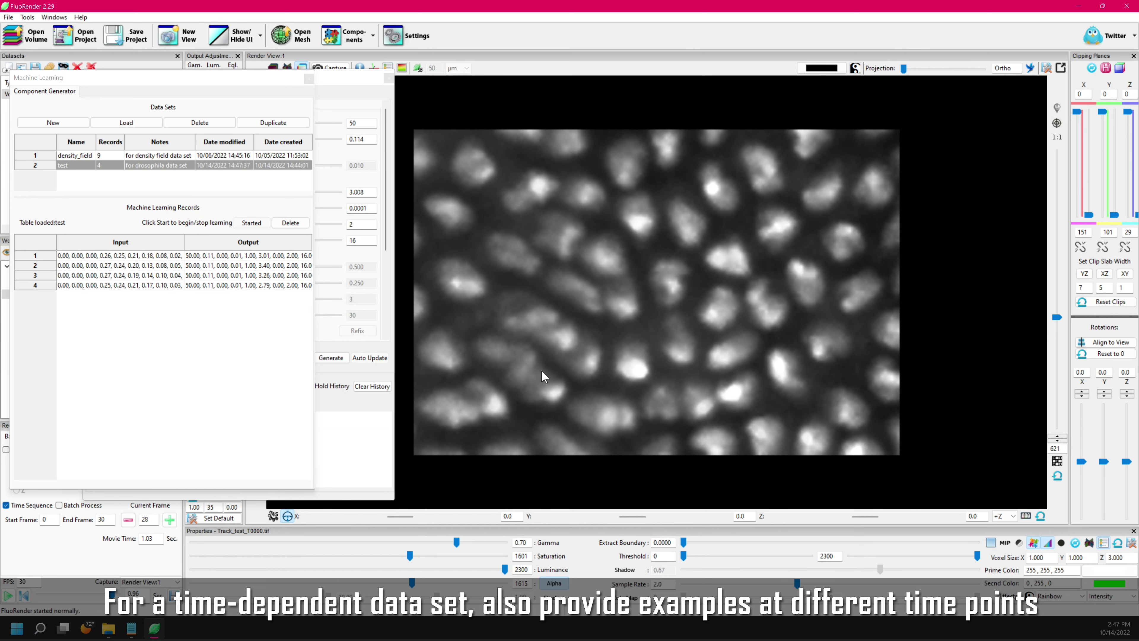
- Paint-select the crowded cells near the volume's lower-left corner in frame 28 and set the separation to 3.343
{"action": "mouse_move", "coordinate": [507, 355]}
{"action": "left_mouse_down", "text": "shift"}
{"action": "mouse_move", "coordinate": [479, 395]}
{"action": "mouse_move", "coordinate": [473, 385]}
{"action": "mouse_move", "coordinate": [516, 394]}
{"action": "mouse_move", "coordinate": [506, 386]}
{"action": "mouse_move", "coordinate": [513, 409]}
{"action": "left_mouse_up", "text": "shift"}
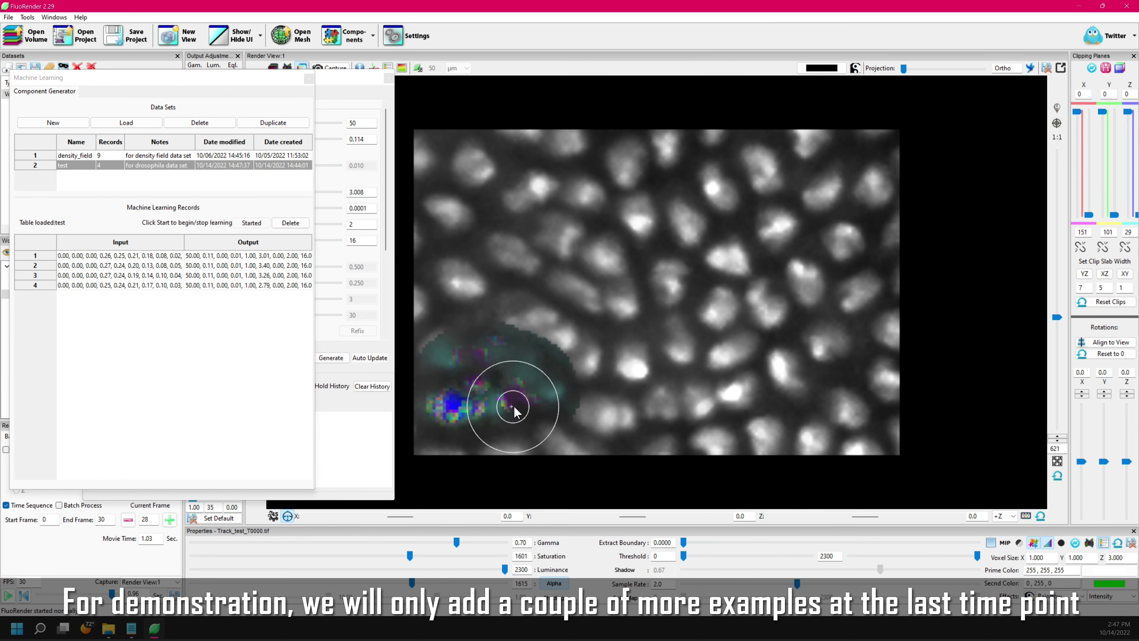
{"action": "left_click", "coordinate": [336, 82]}
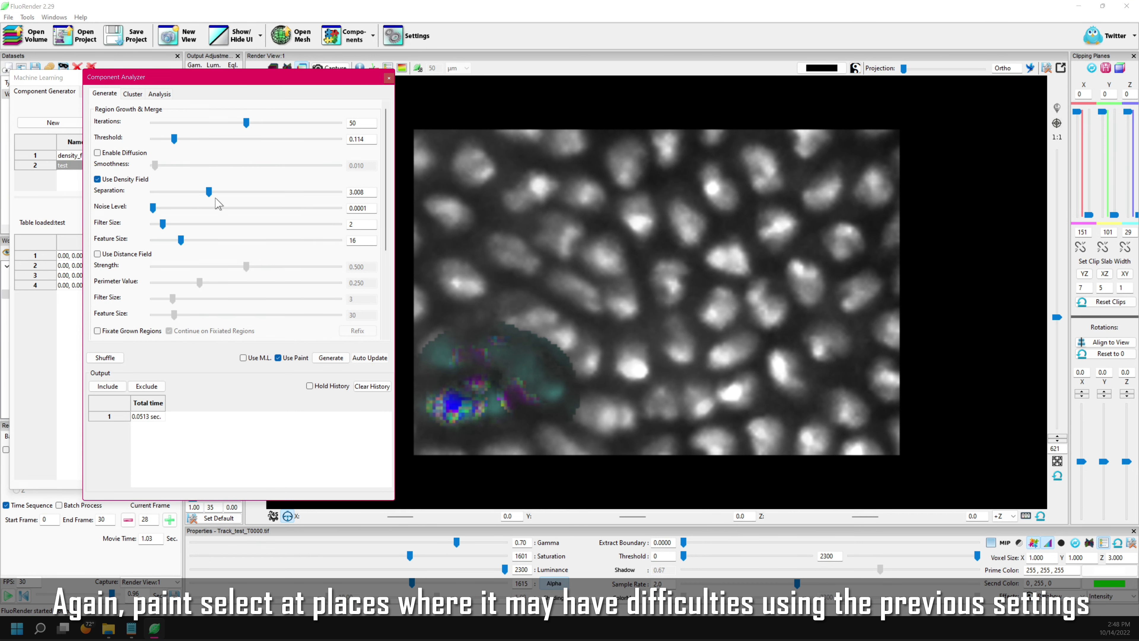
{"action": "left_click_drag", "start_coordinate": [209, 192], "coordinate": [203, 194]}
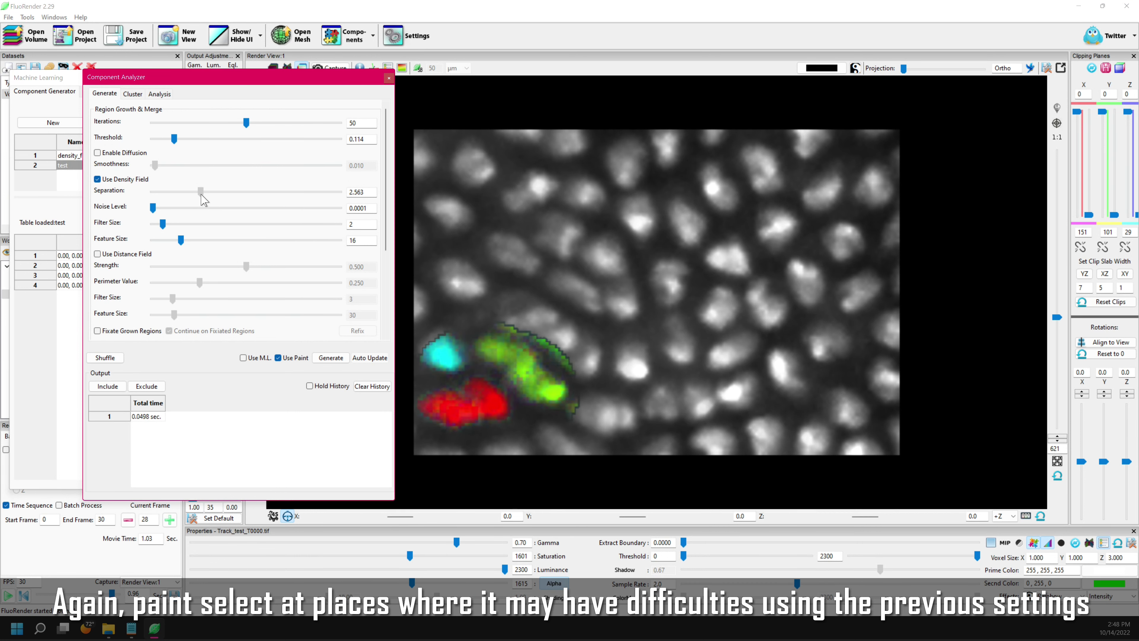
{"action": "left_click_drag", "start_coordinate": [204, 201], "coordinate": [218, 198]}
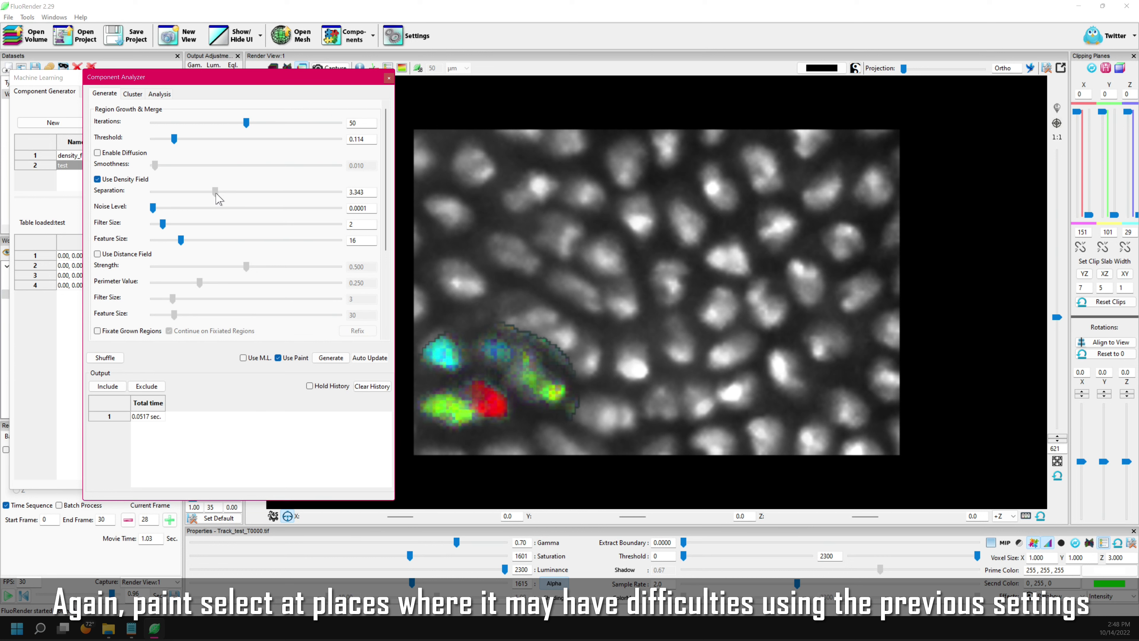
- Set the threshold to 0.064 with a filter size of 2, and clear the paint selection to store the record
{"action": "left_click_drag", "start_coordinate": [174, 139], "coordinate": [164, 139]}
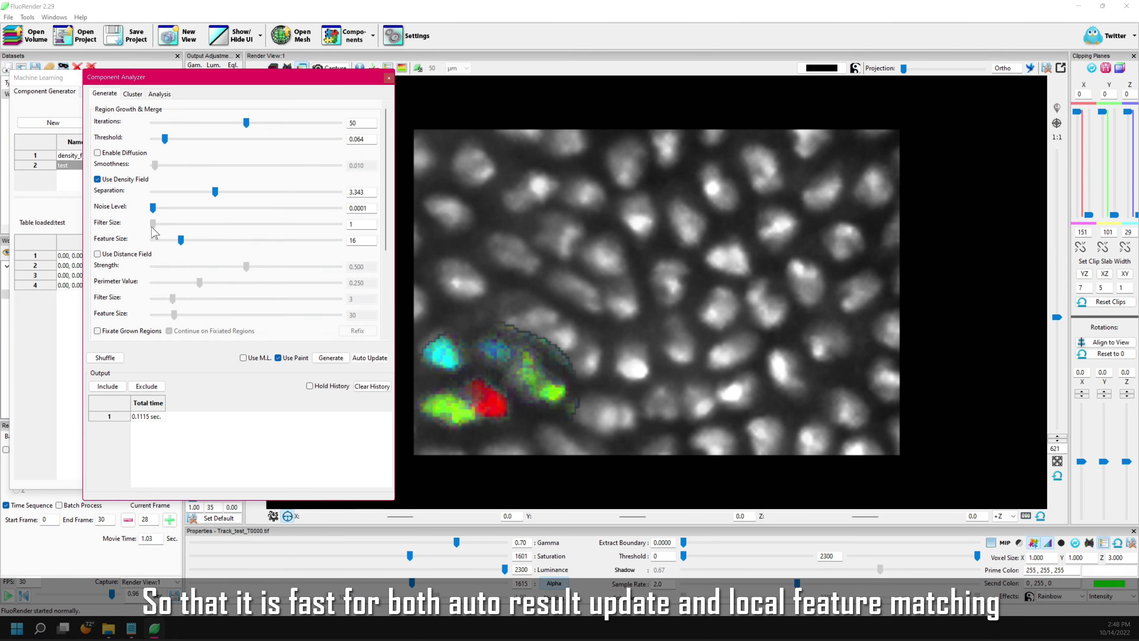
{"action": "mouse_move", "coordinate": [165, 225]}
{"action": "left_mouse_down"}
{"action": "mouse_move", "coordinate": [176, 232]}
{"action": "mouse_move", "coordinate": [165, 232]}
{"action": "left_mouse_up"}
{"action": "mouse_move", "coordinate": [576, 370]}
{"action": "left_mouse_down"}
{"action": "mouse_move", "coordinate": [570, 381]}
{"action": "mouse_move", "coordinate": [585, 364]}
{"action": "mouse_move", "coordinate": [580, 305]}
{"action": "mouse_move", "coordinate": [582, 347]}
{"action": "mouse_move", "coordinate": [572, 353]}
{"action": "left_mouse_up"}
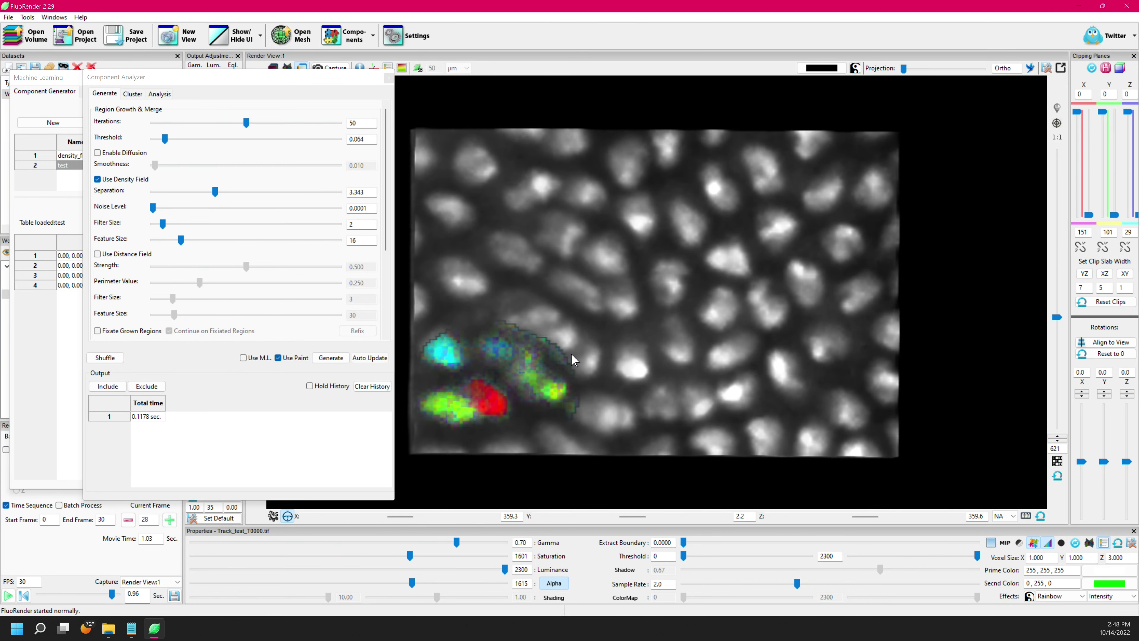
{"action": "left_click", "coordinate": [641, 365]}
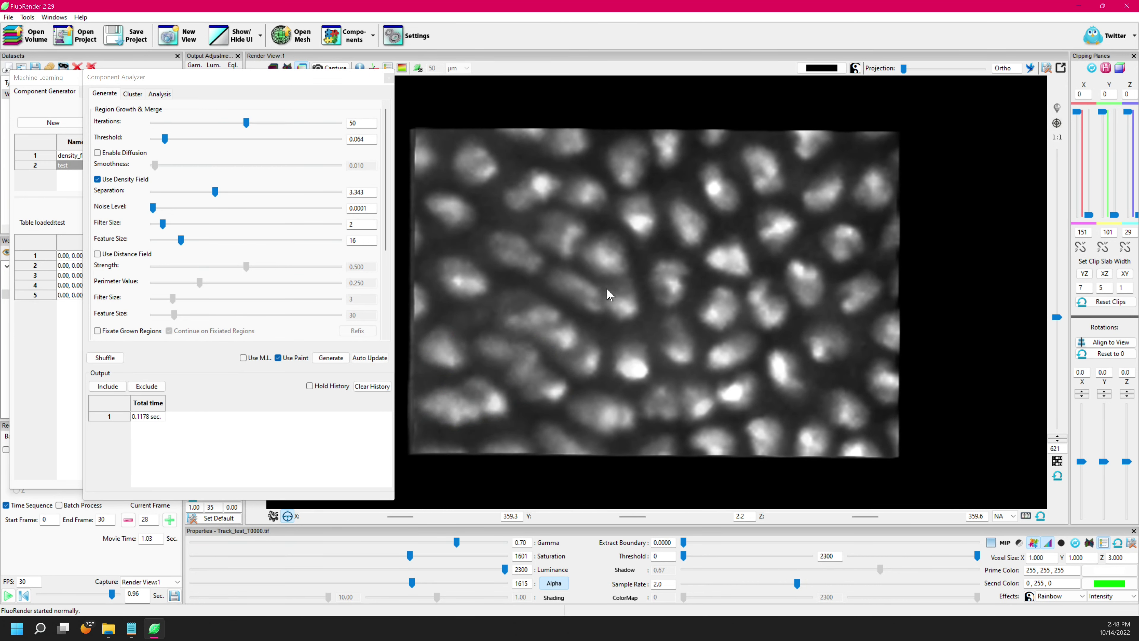
- Store a record for the painted cells left of the volume's center with separation 3.092, shuffling the component colors twice before clearing the selection
{"action": "mouse_move", "coordinate": [578, 263]}
{"action": "left_mouse_down"}
{"action": "mouse_move", "coordinate": [608, 294]}
{"action": "mouse_move", "coordinate": [520, 252]}
{"action": "mouse_move", "coordinate": [538, 255]}
{"action": "left_mouse_up"}
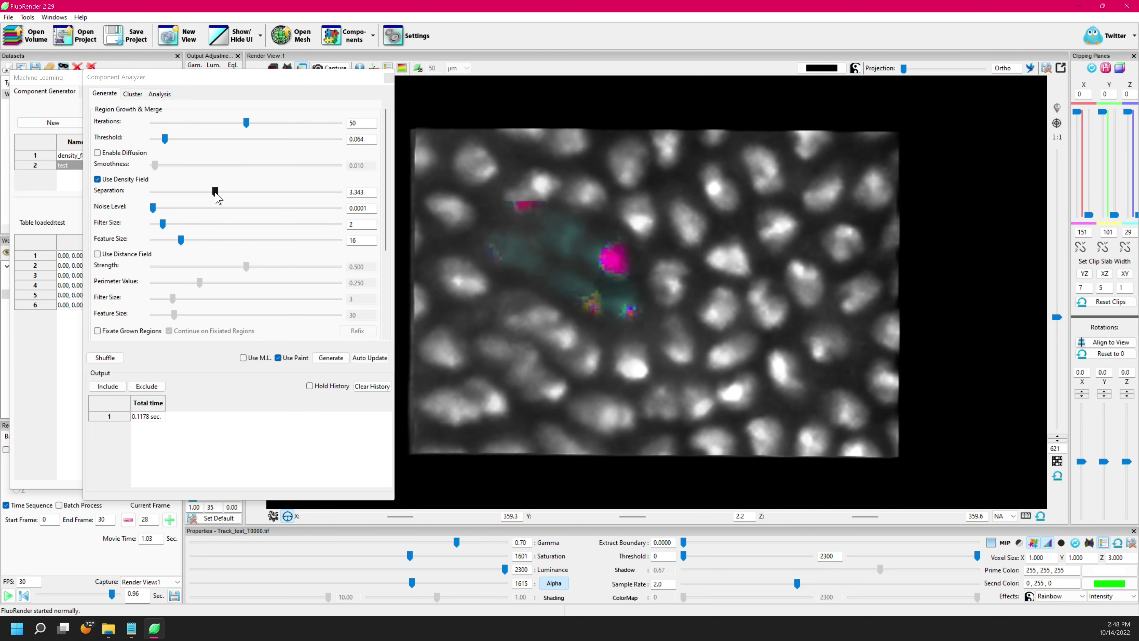
{"action": "left_click_drag", "start_coordinate": [216, 192], "coordinate": [211, 194]}
{"action": "left_click_drag", "start_coordinate": [554, 341], "coordinate": [580, 341]}
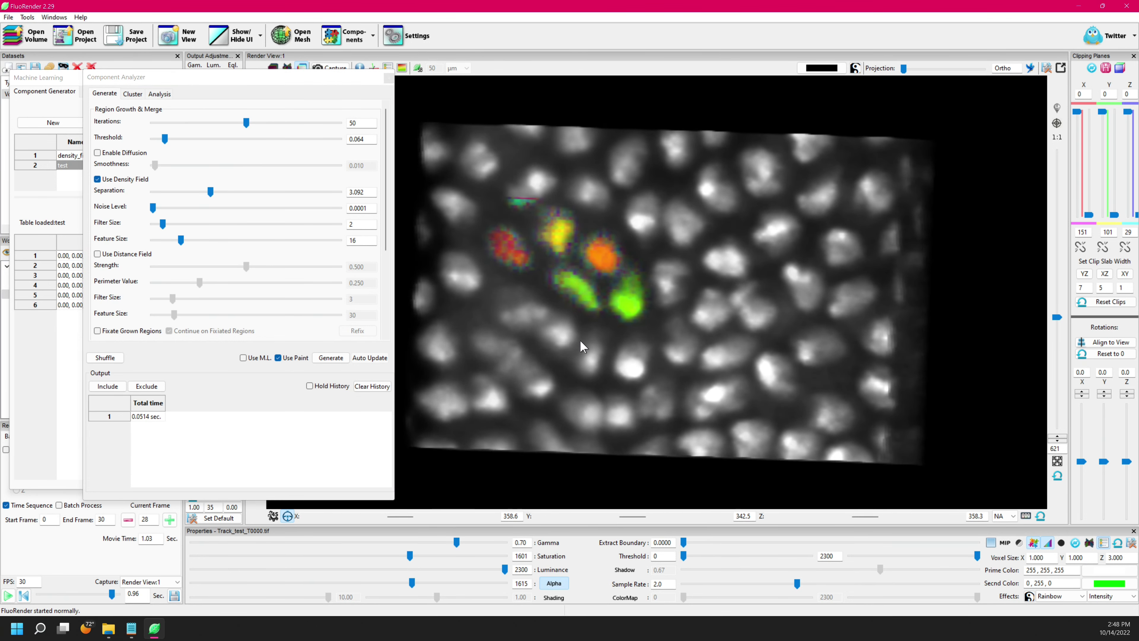
{"action": "left_click", "coordinate": [105, 358]}
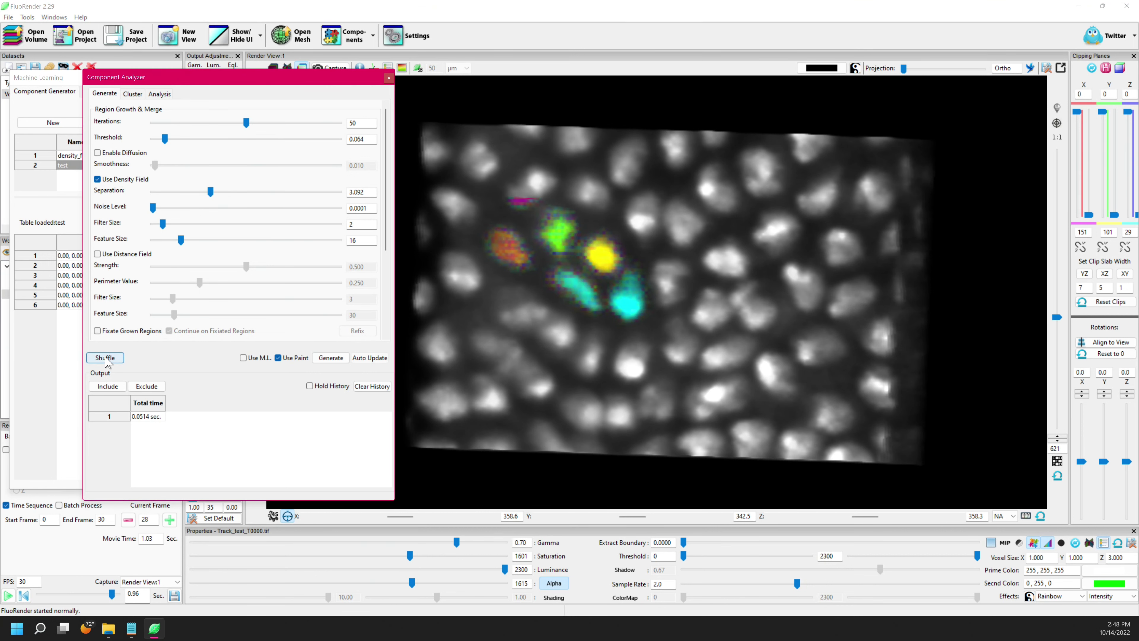
{"action": "left_click", "coordinate": [106, 359]}
{"action": "left_click_drag", "start_coordinate": [631, 310], "coordinate": [657, 315]}
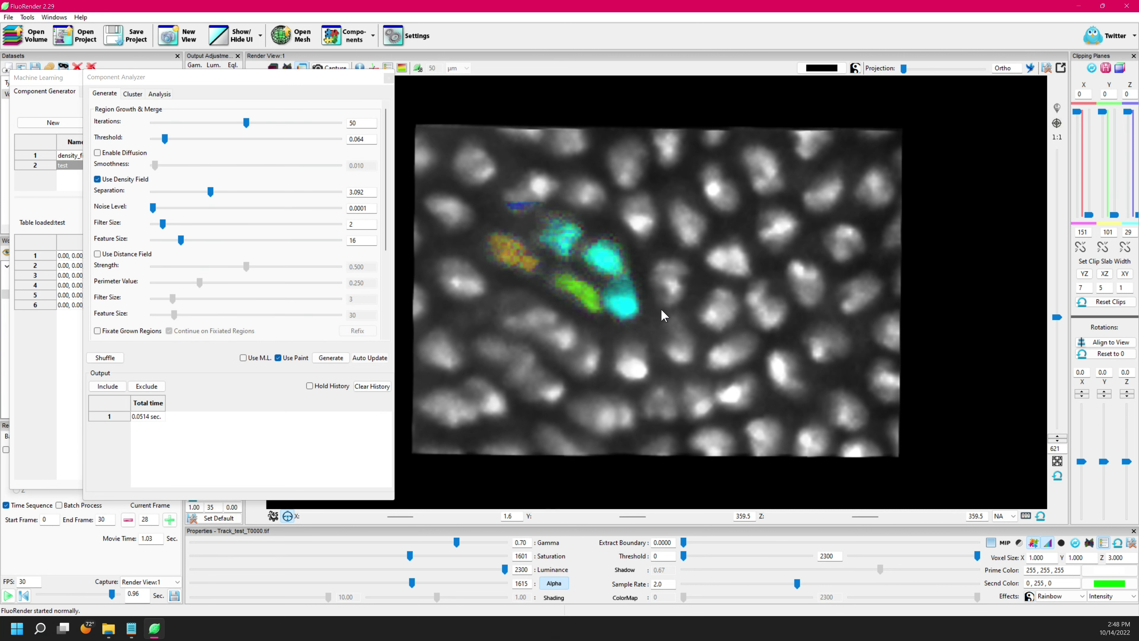
{"action": "left_click", "coordinate": [664, 315]}
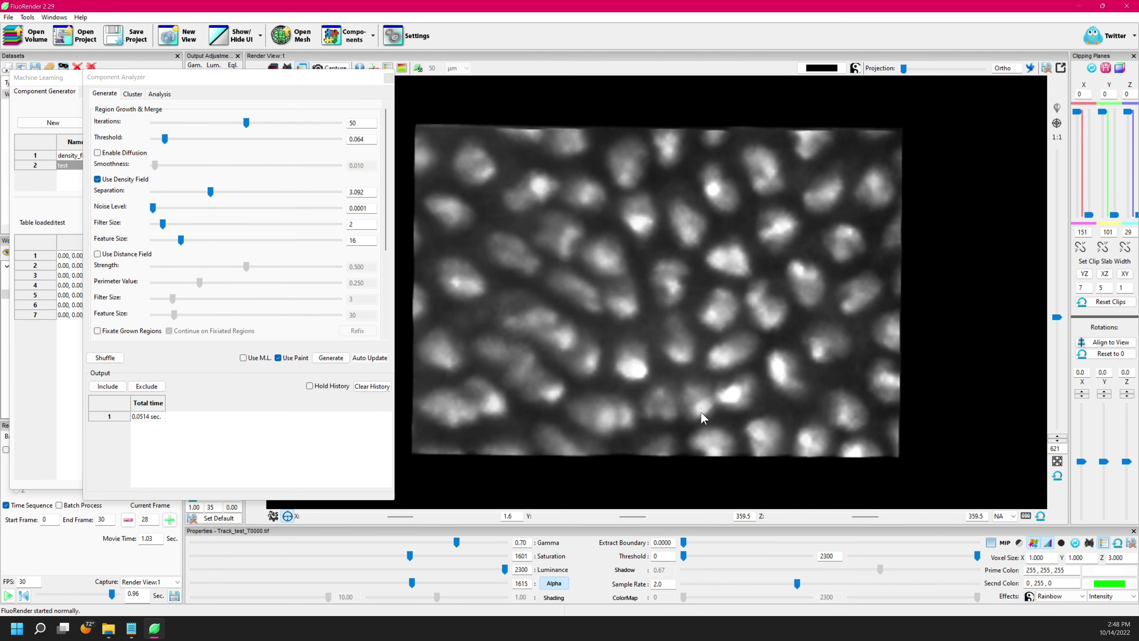
- Store a record for the painted lower-middle cells with separation 3.036, shuffling the component colors repeatedly before clearing the selection
{"action": "mouse_move", "coordinate": [703, 418]}
{"action": "left_mouse_down"}
{"action": "mouse_move", "coordinate": [687, 397]}
{"action": "mouse_move", "coordinate": [655, 404]}
{"action": "mouse_move", "coordinate": [681, 407]}
{"action": "left_mouse_up"}
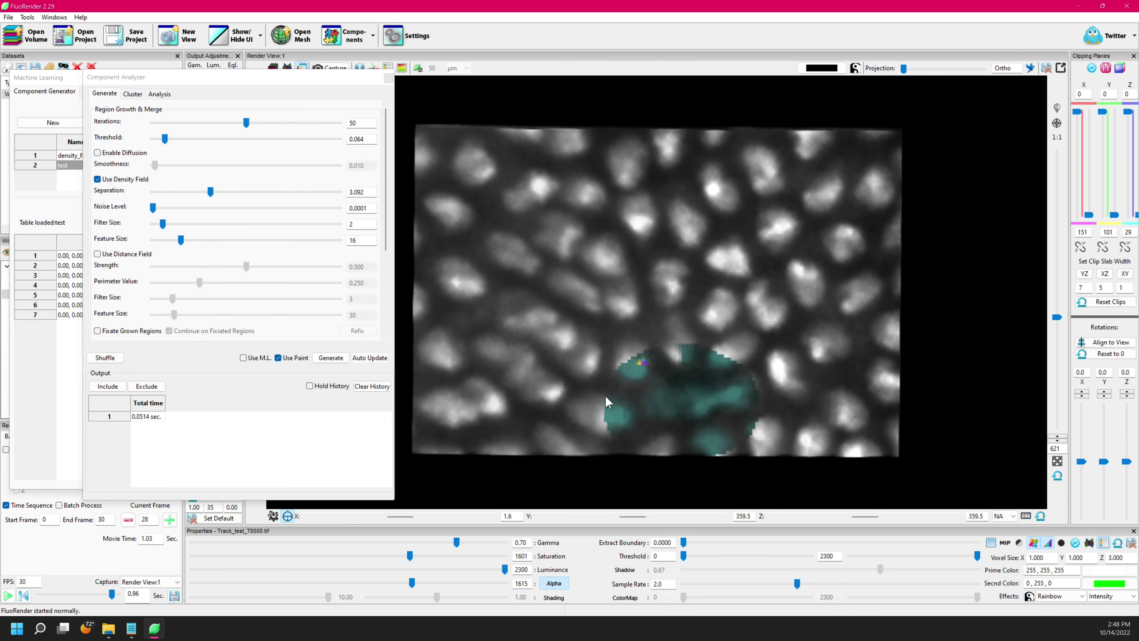
{"action": "left_click_drag", "start_coordinate": [211, 192], "coordinate": [211, 195]}
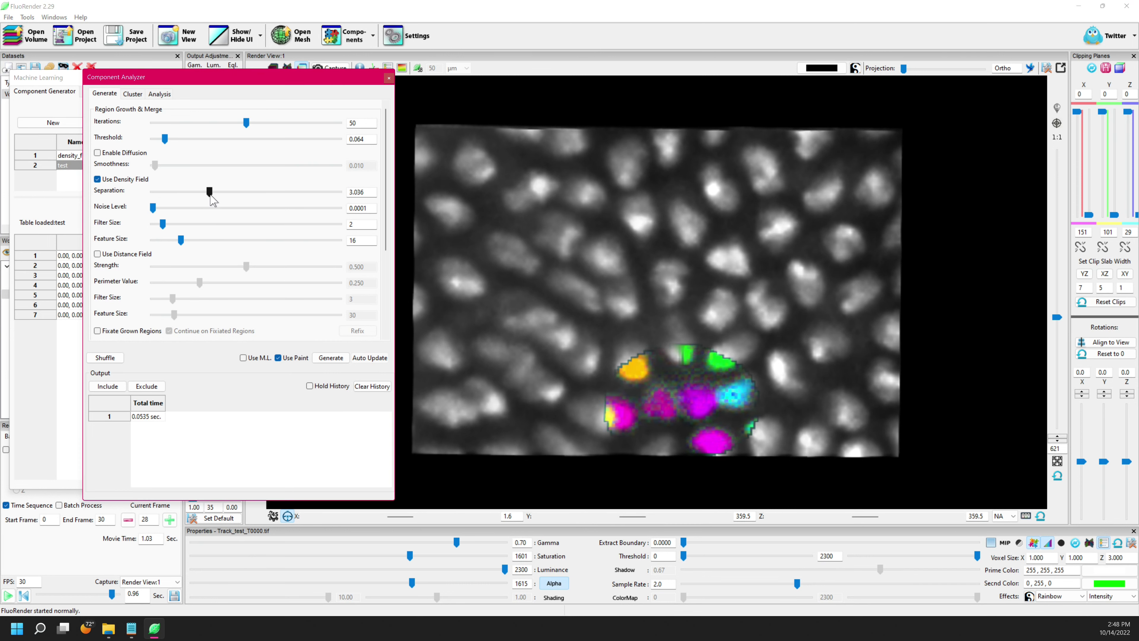
{"action": "left_click", "coordinate": [106, 358]}
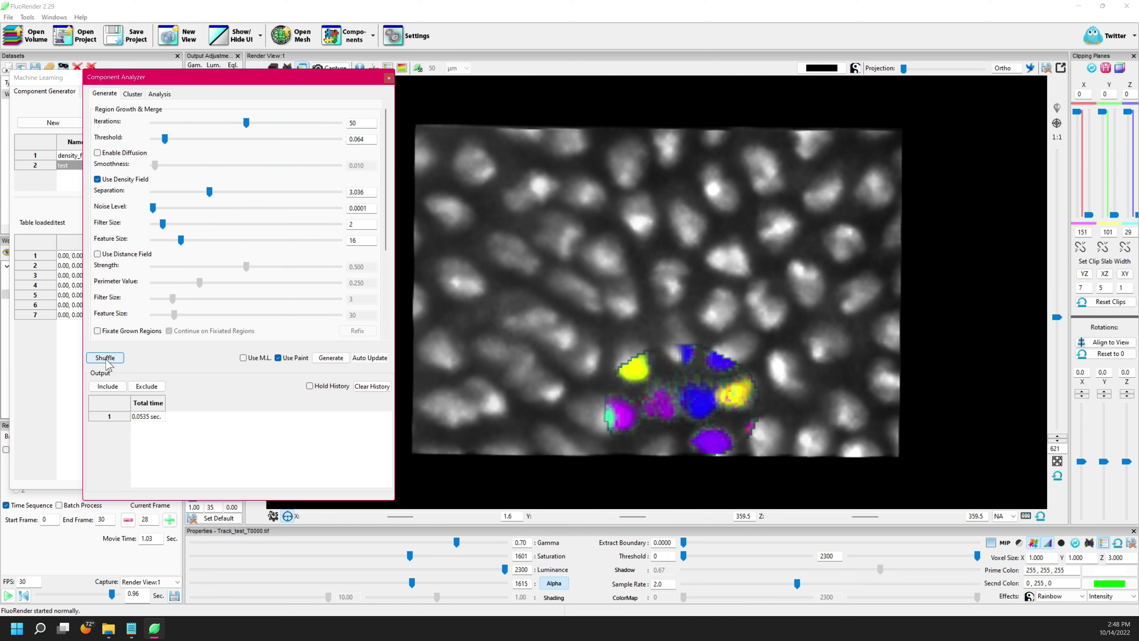
{"action": "left_click", "coordinate": [106, 358]}
{"action": "left_click", "coordinate": [106, 359]}
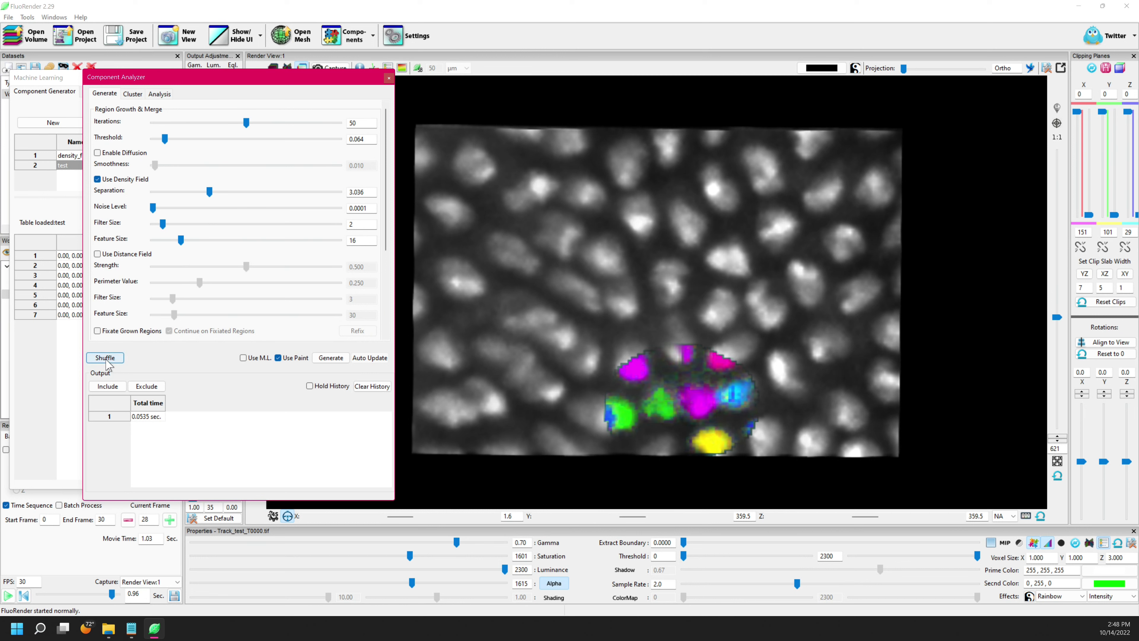
{"action": "left_click", "coordinate": [106, 358]}
{"action": "left_click", "coordinate": [106, 359]}
{"action": "left_click", "coordinate": [106, 359]}
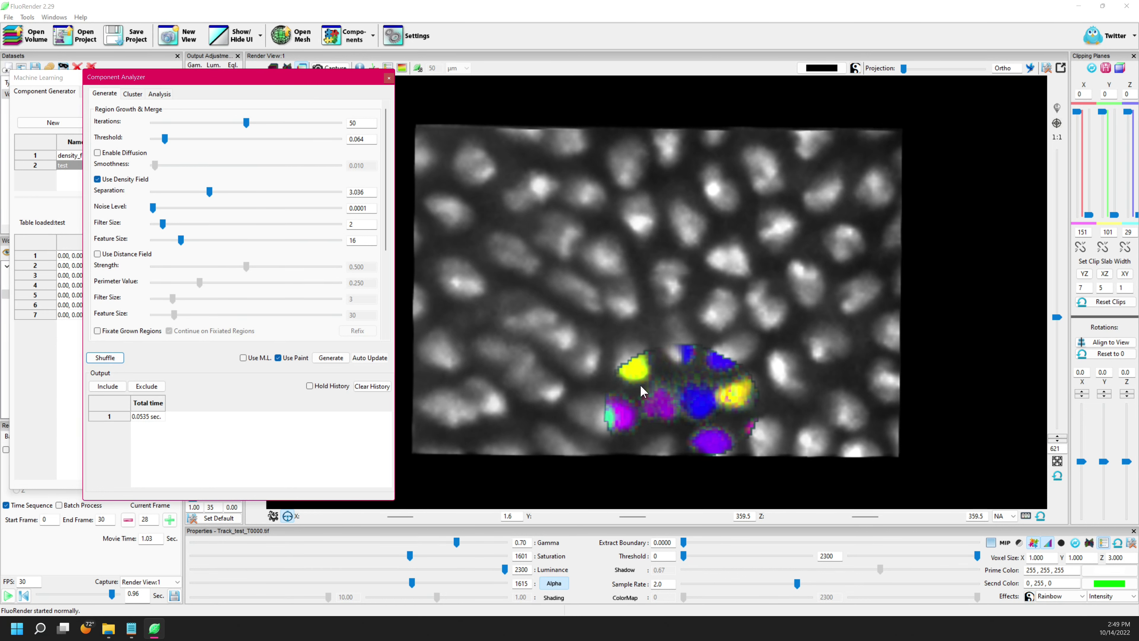
{"action": "left_click_drag", "start_coordinate": [640, 390], "coordinate": [638, 395]}
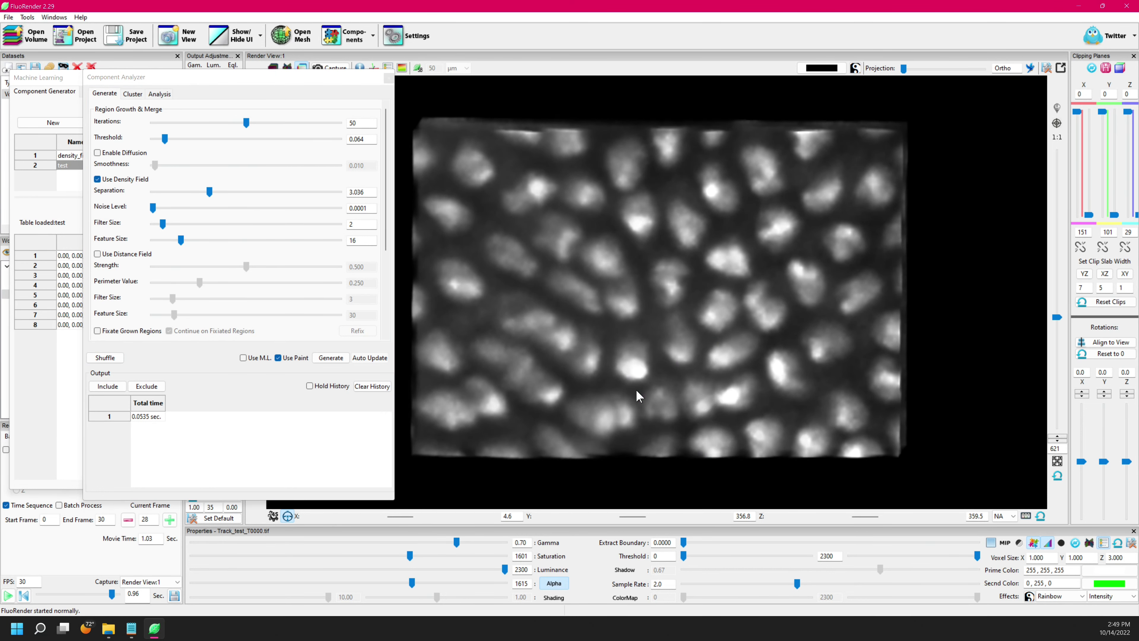
- Arrange the Component Analyzer and Machine Learning windows to show the test table's records, and stop the learning
{"action": "left_click", "coordinate": [165, 80]}
{"action": "left_click_drag", "start_coordinate": [165, 80], "coordinate": [428, 74]}
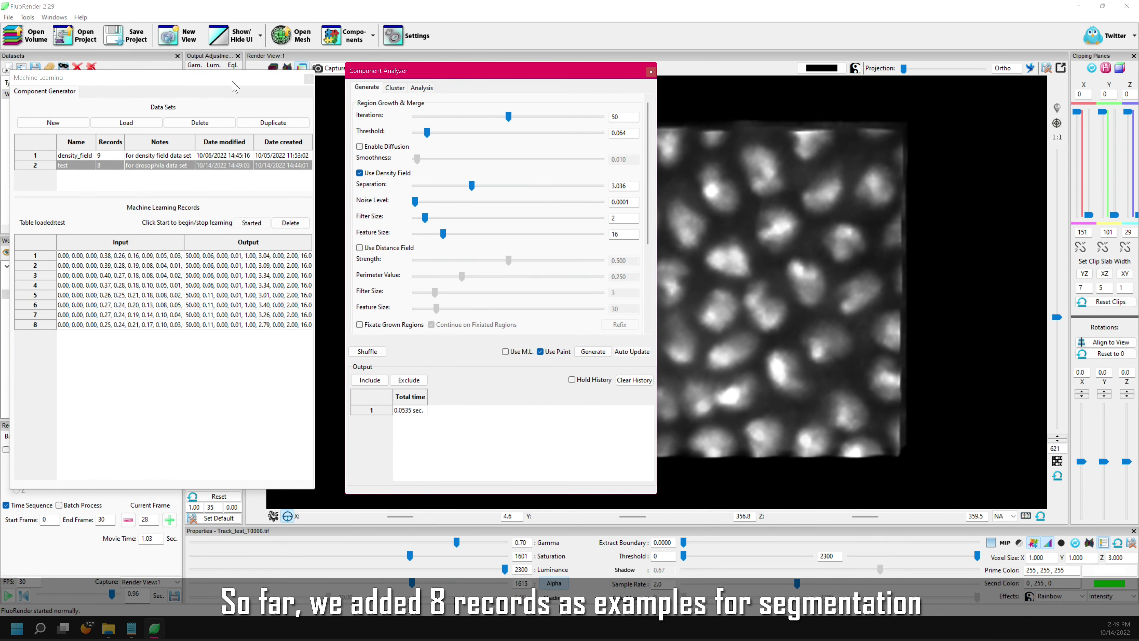
{"action": "left_click", "coordinate": [204, 82]}
{"action": "left_click_drag", "start_coordinate": [204, 82], "coordinate": [218, 111]}
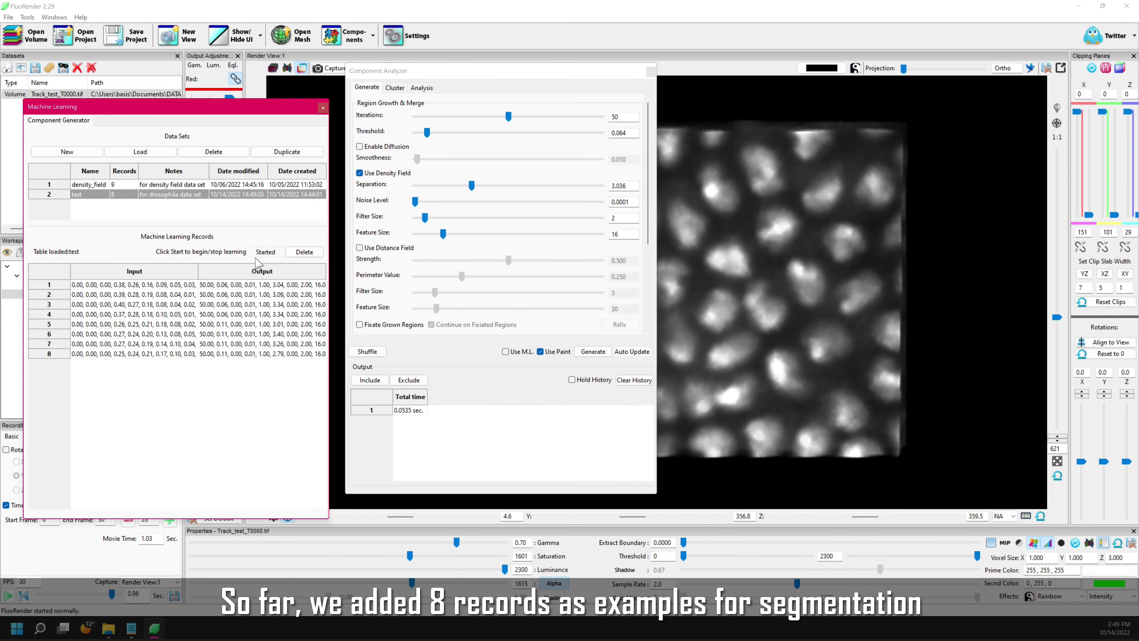
{"action": "left_click", "coordinate": [265, 253]}
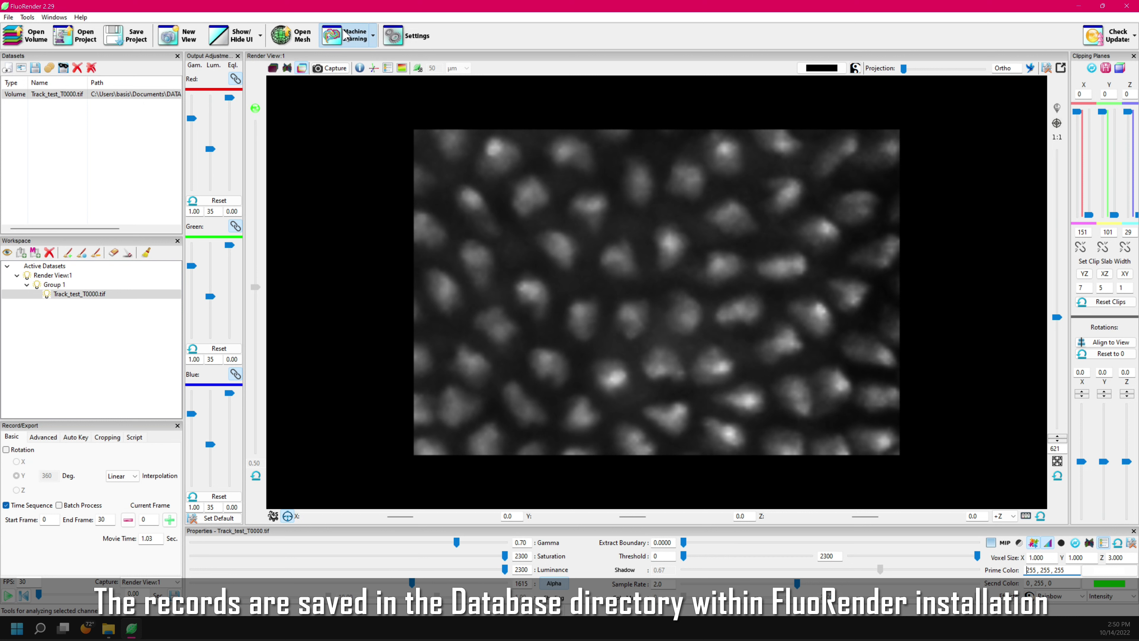
- Load the test table in the Machine Learning manager and move its window out of the way
{"action": "left_click", "coordinate": [345, 36]}
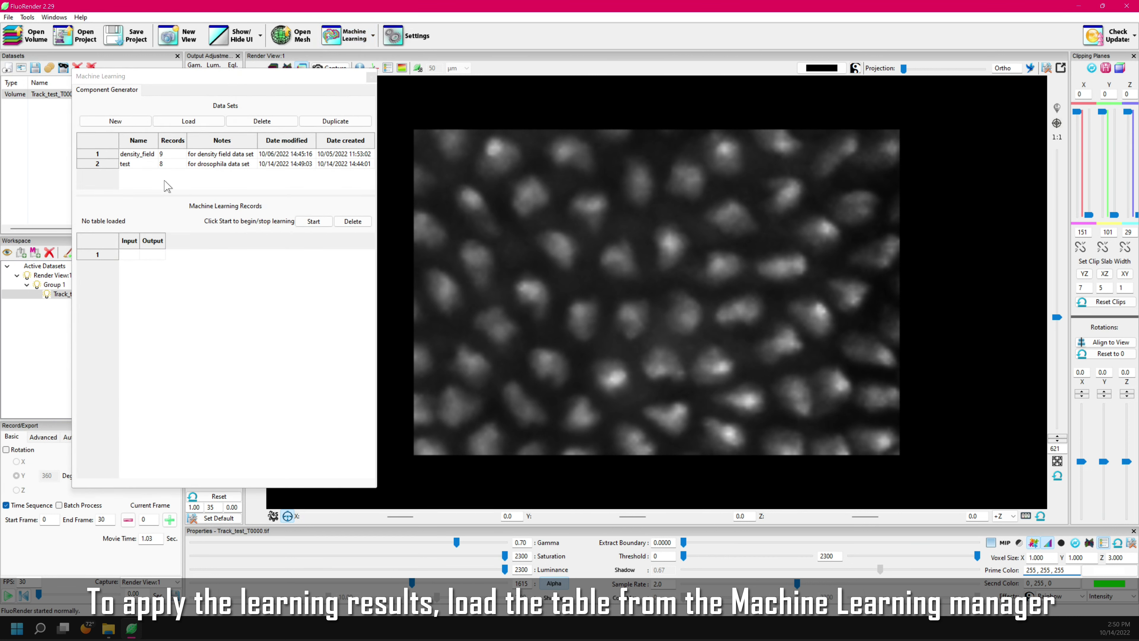
{"action": "left_click", "coordinate": [98, 164]}
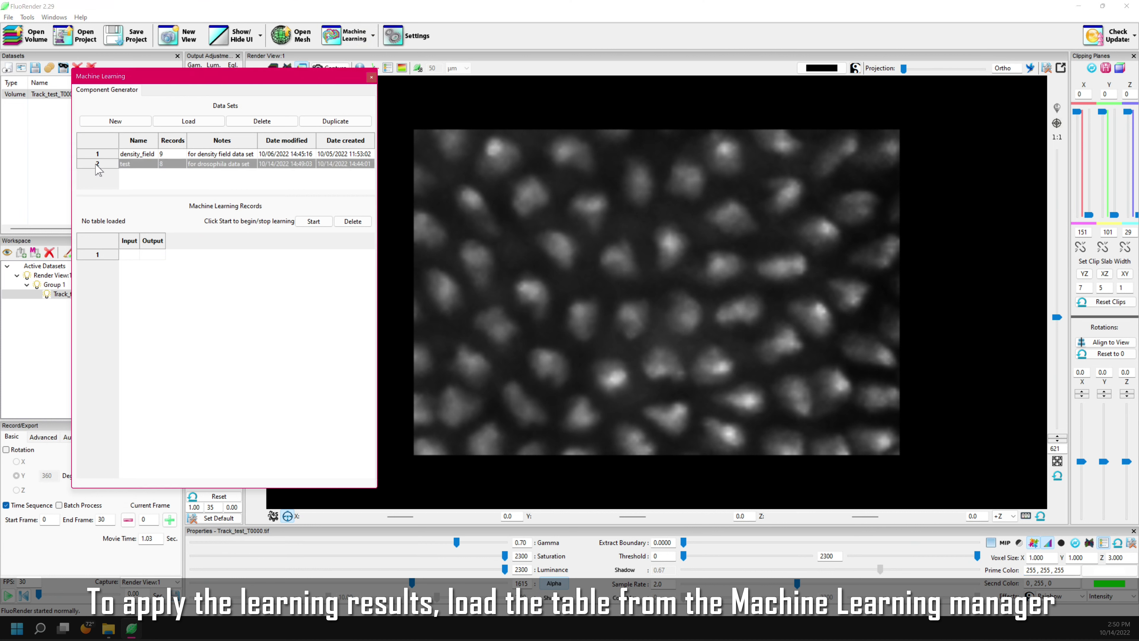
{"action": "left_click", "coordinate": [190, 125]}
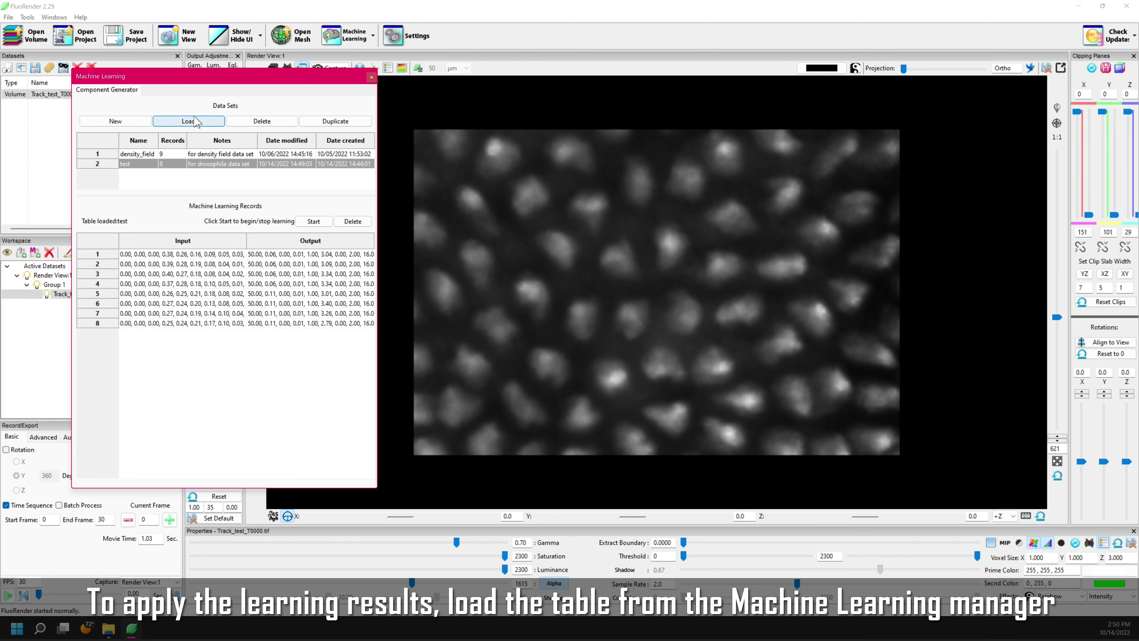
{"action": "left_click_drag", "start_coordinate": [240, 79], "coordinate": [185, 25]}
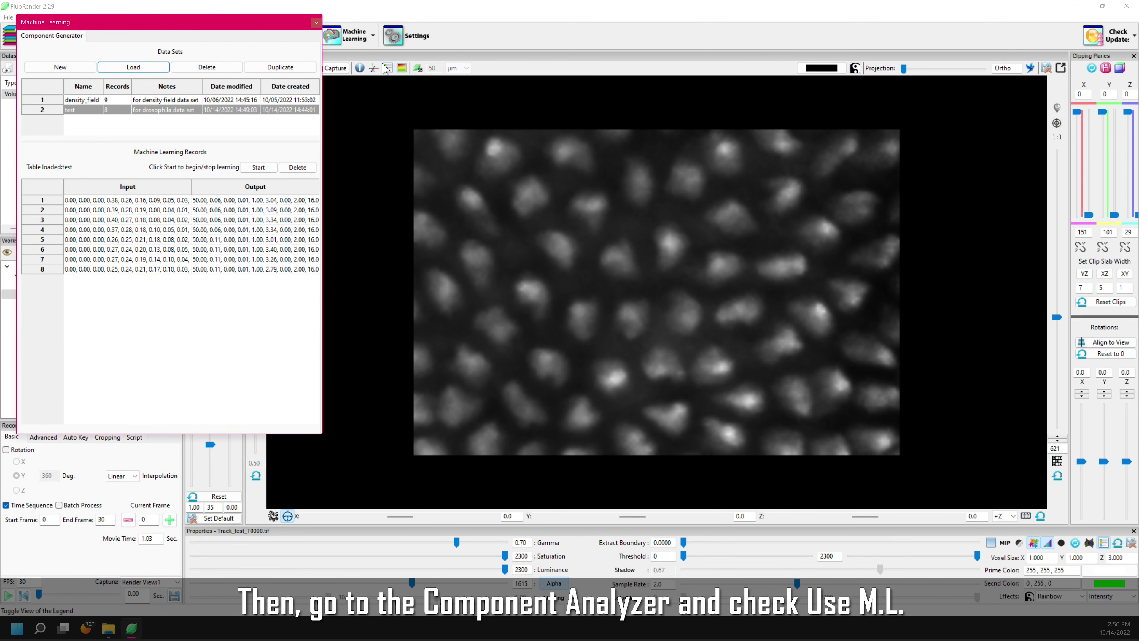
- Generate components in the Component Analyzer with Use M.L. enabled and Use Paint disabled, and close the analyzer
{"action": "left_click", "coordinate": [373, 35]}
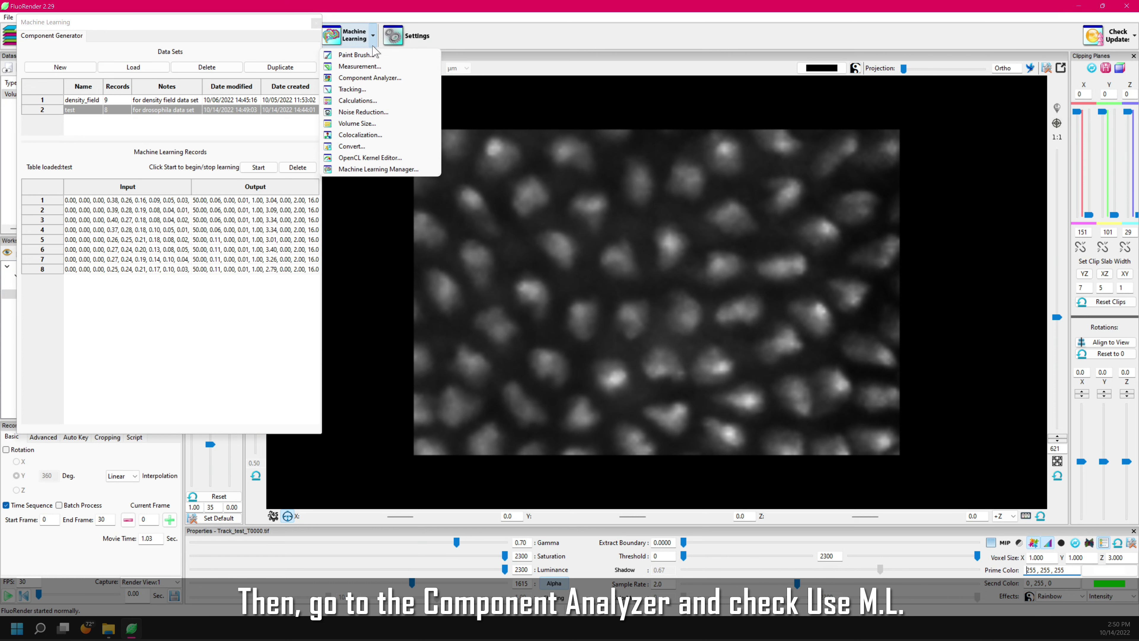
{"action": "left_click", "coordinate": [370, 79]}
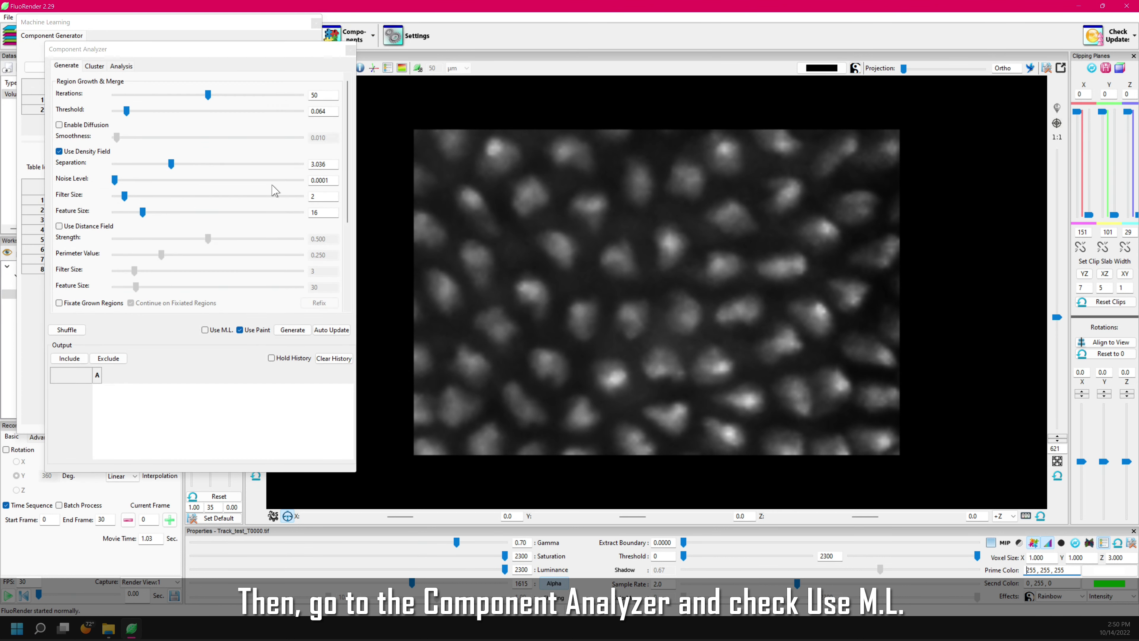
{"action": "left_click", "coordinate": [240, 330]}
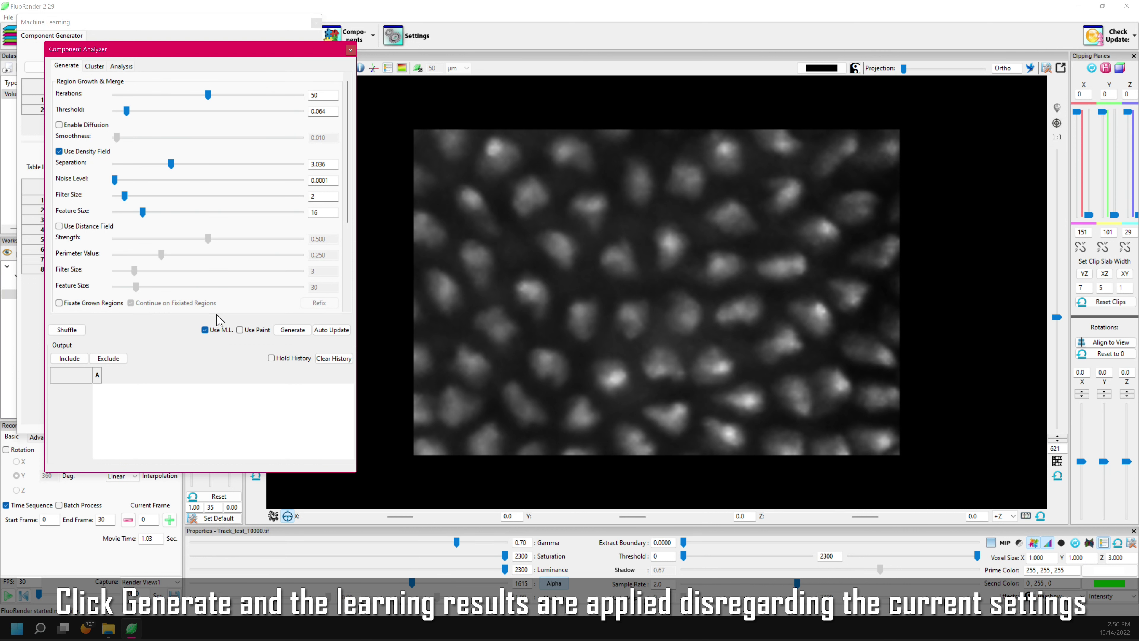
{"action": "left_click", "coordinate": [293, 333]}
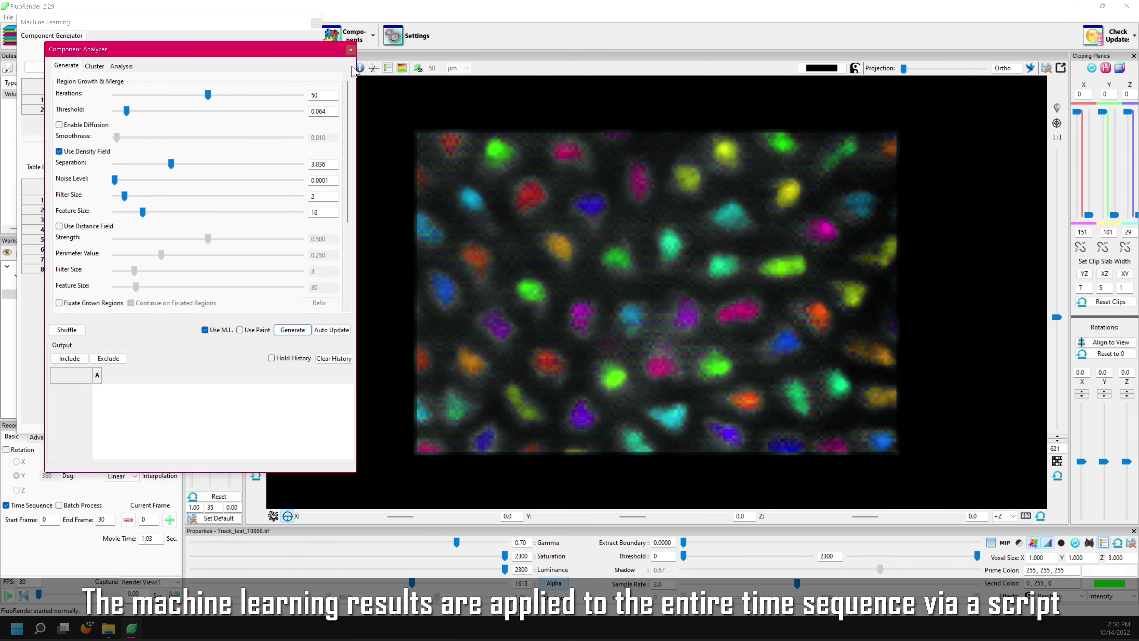
{"action": "left_click", "coordinate": [351, 50]}
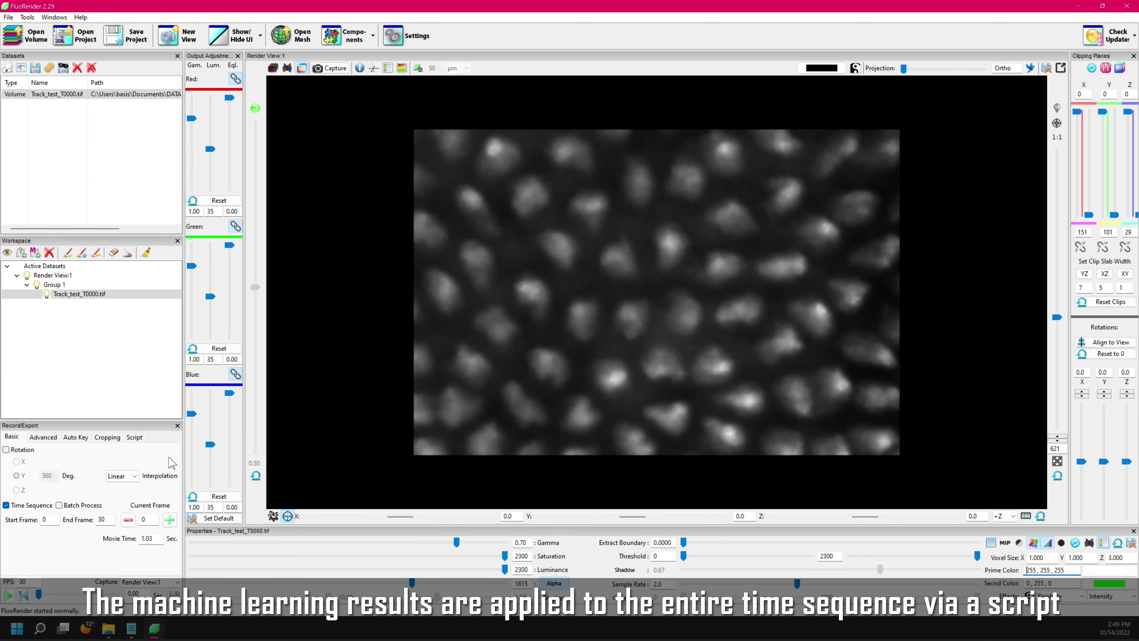
- Check the table name test.cgtbl in the comps_generate.txt script in Notepad, and run that script over the time sequence in FluoRender
{"action": "left_click", "coordinate": [132, 631]}
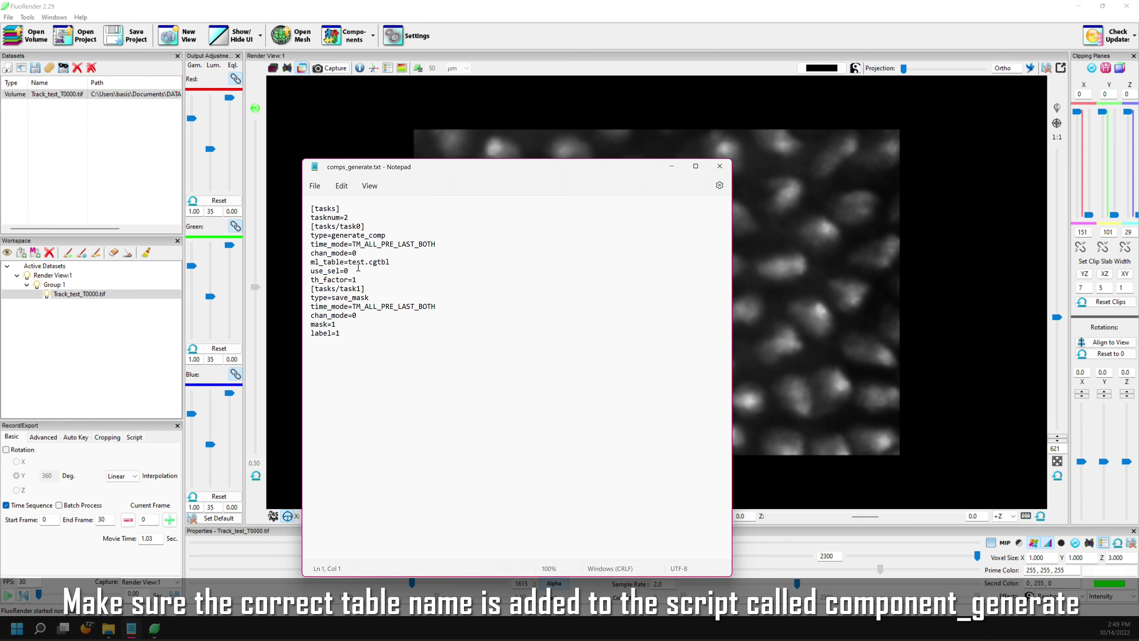
{"action": "left_click_drag", "start_coordinate": [349, 261], "coordinate": [398, 265]}
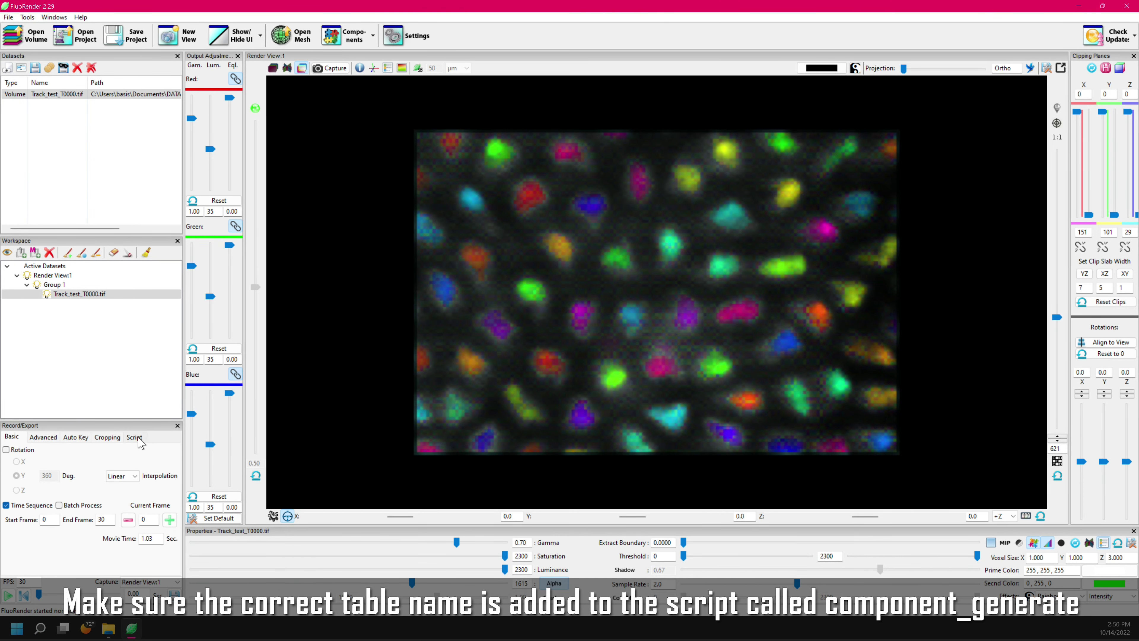
{"action": "left_click", "coordinate": [134, 437]}
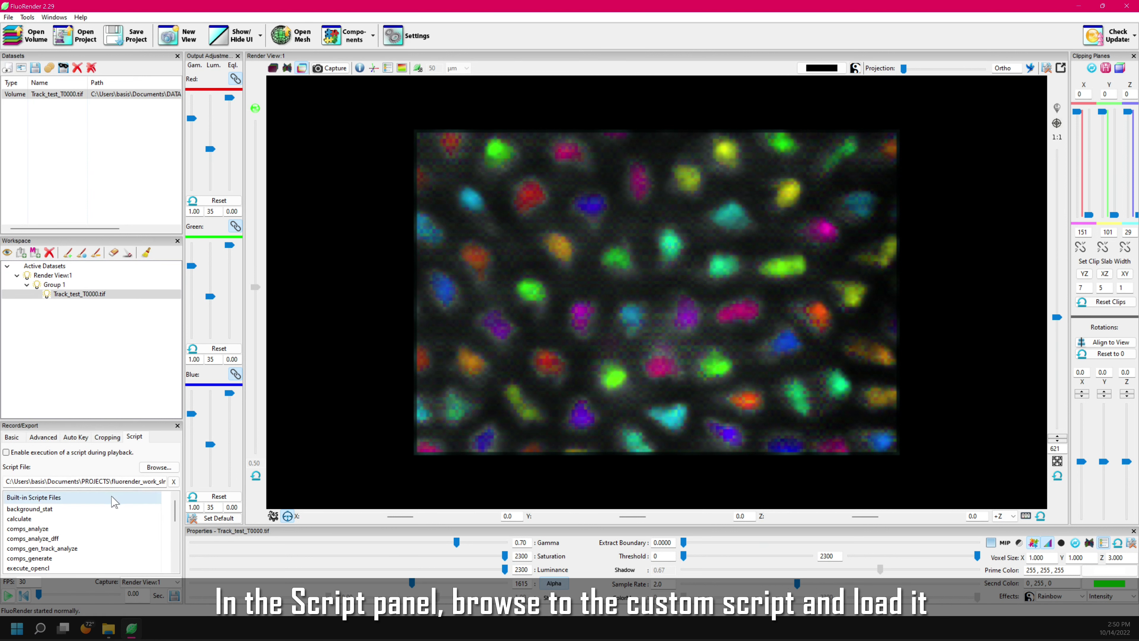
{"action": "left_click", "coordinate": [159, 468]}
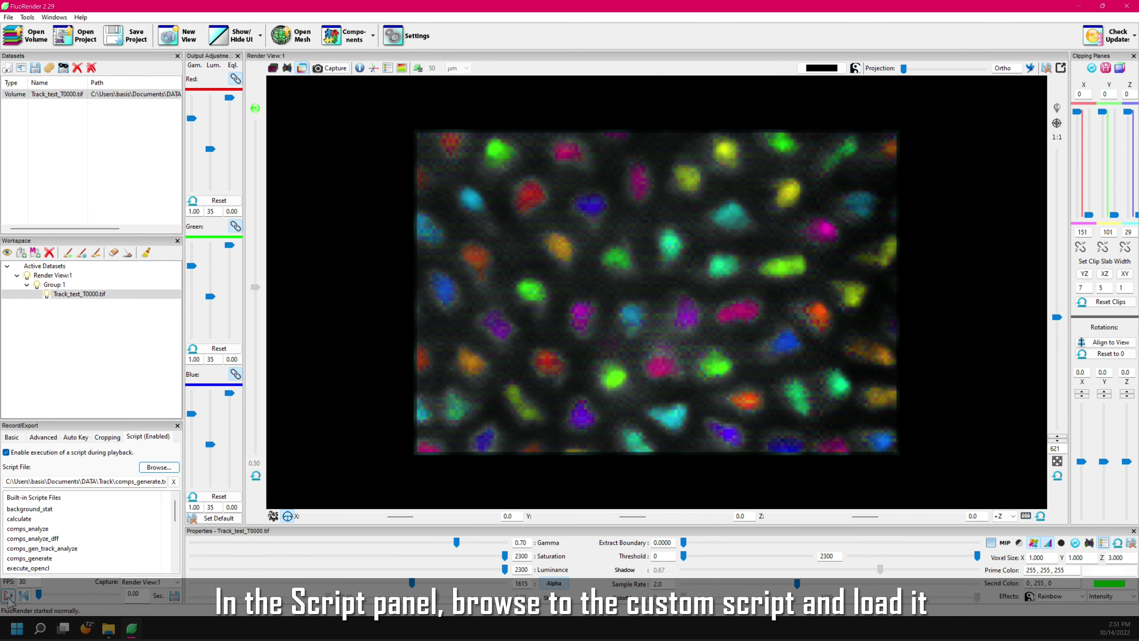
{"action": "left_click", "coordinate": [8, 595]}
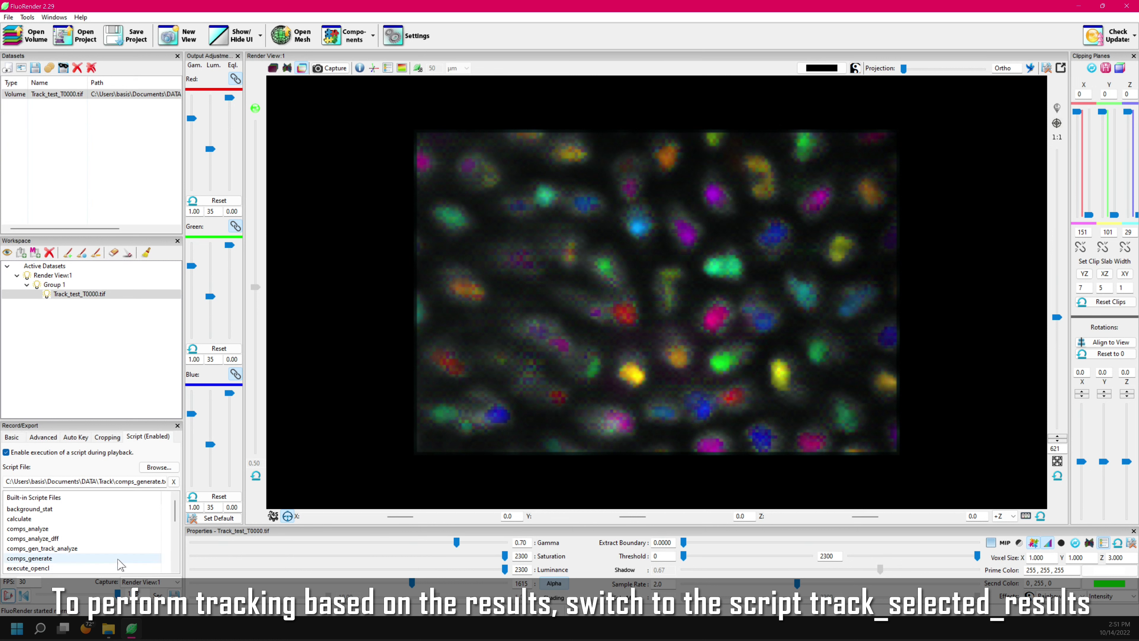
- Switch the playback script to the built-in track_selected_results, and generate a track map in the Tracking window
{"action": "scroll", "coordinate": [135, 539], "scroll_direction": "down", "scroll_amount": 5}
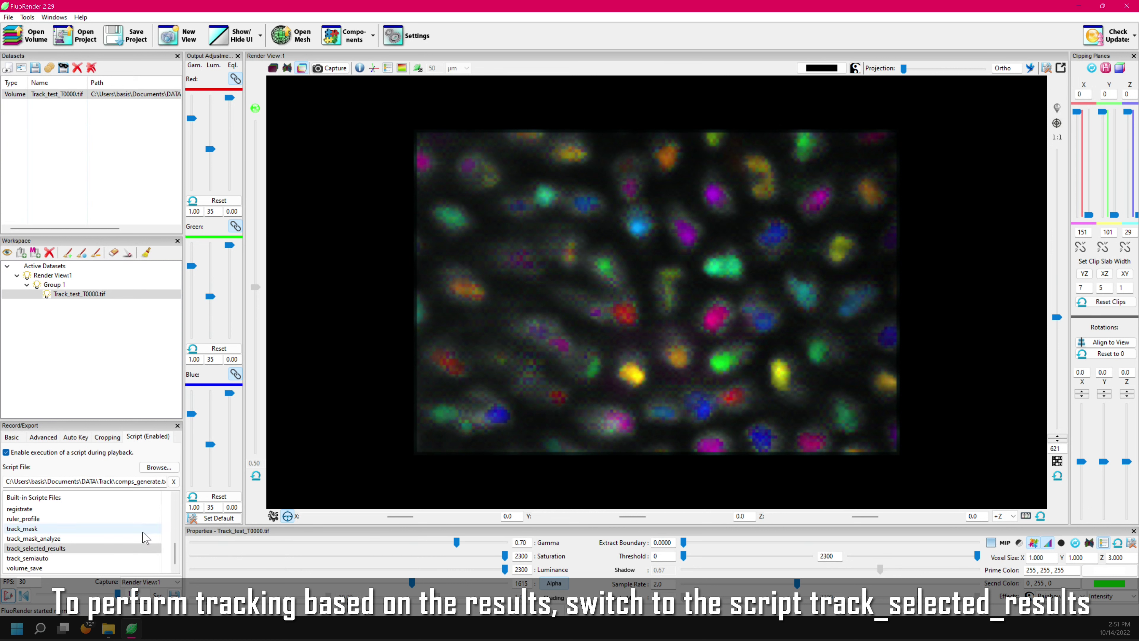
{"action": "left_click", "coordinate": [143, 548]}
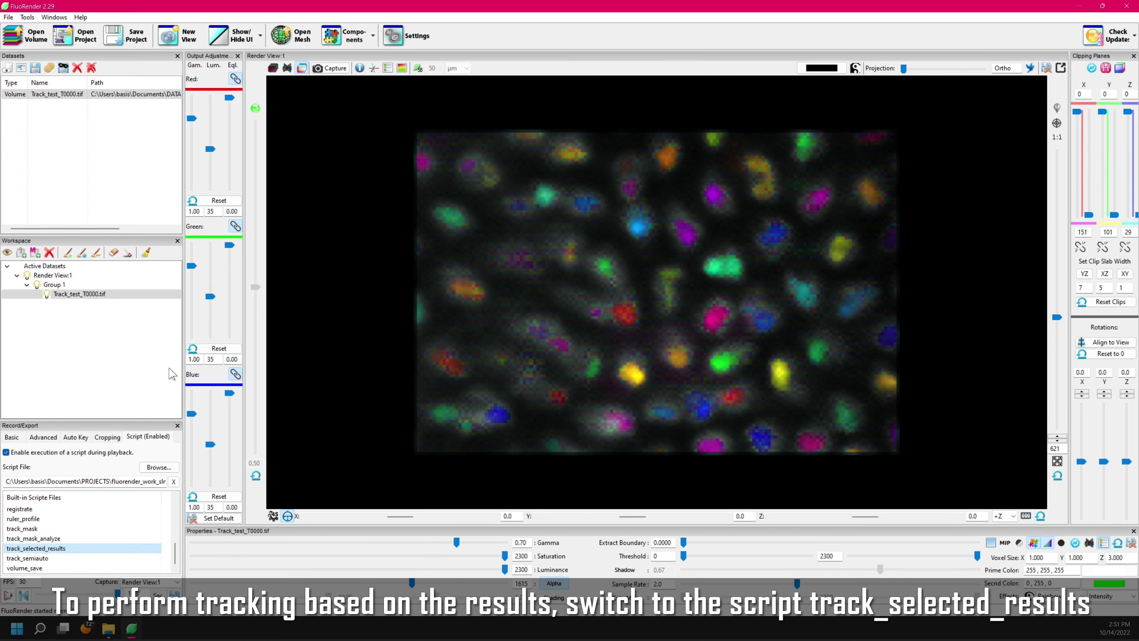
{"action": "left_click", "coordinate": [373, 36]}
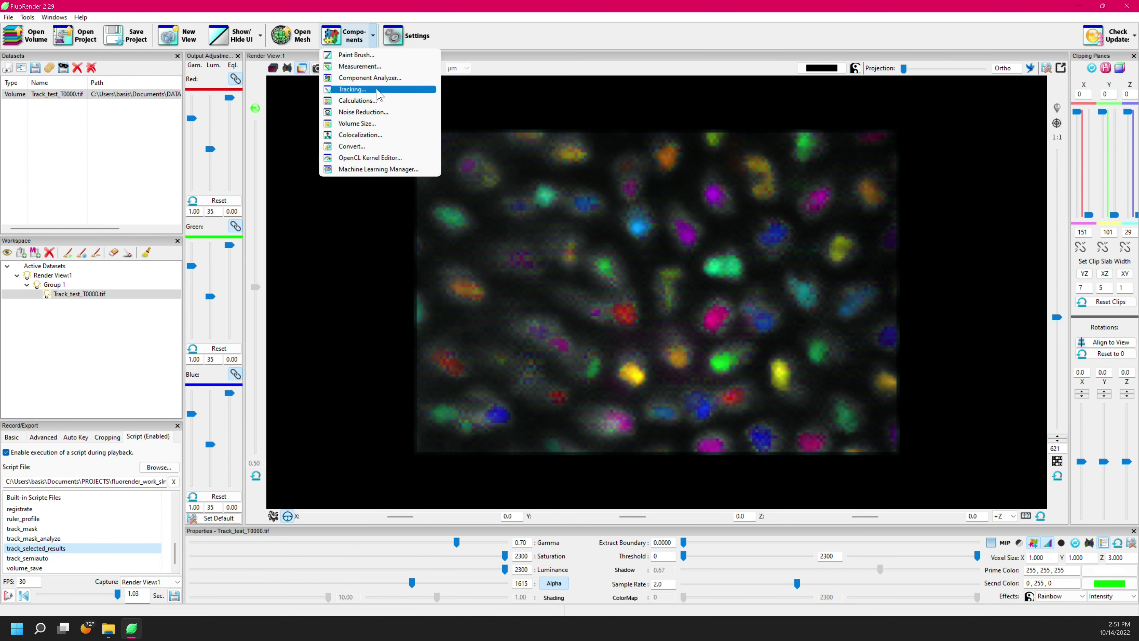
{"action": "left_click", "coordinate": [367, 91]}
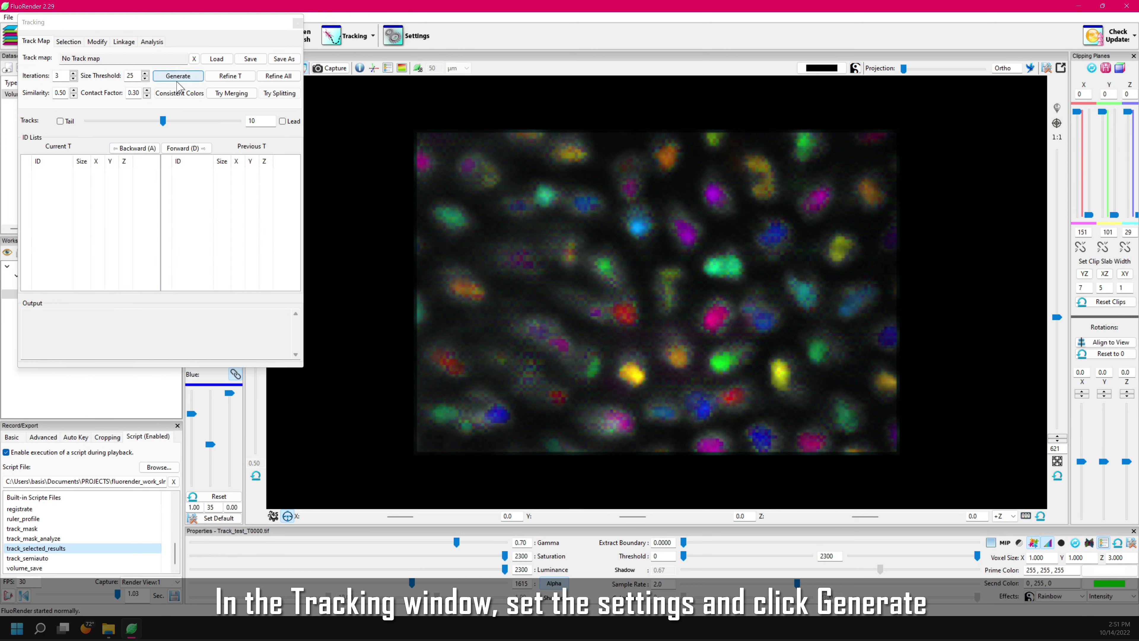
{"action": "left_click", "coordinate": [237, 101]}
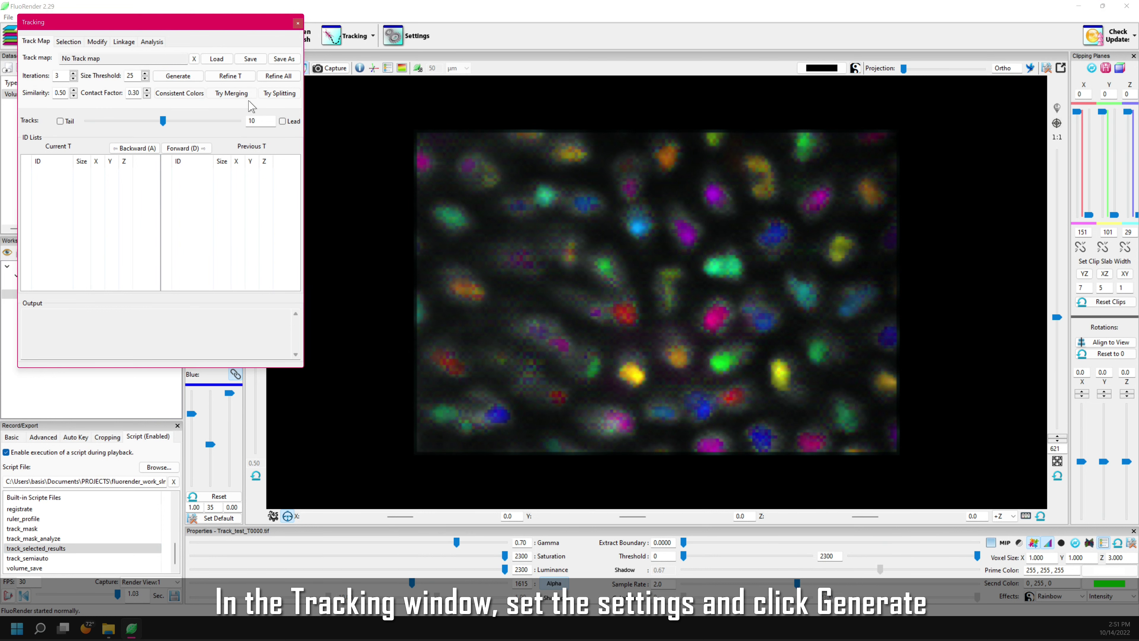
{"action": "left_click", "coordinate": [175, 79]}
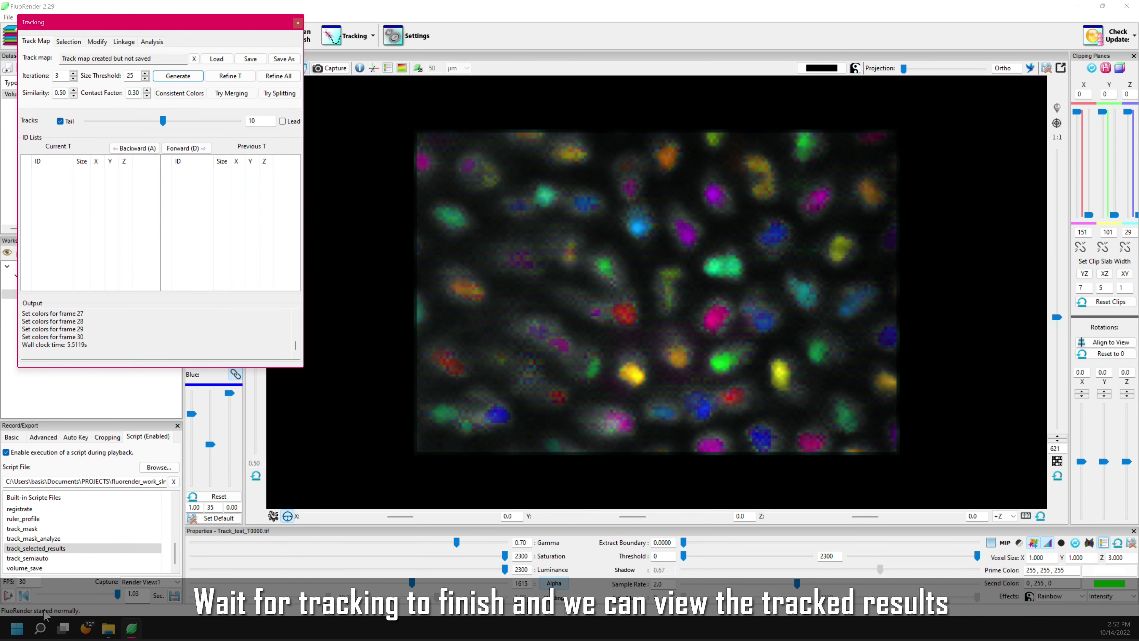
- Return to frame 0 and select all tracked components with the selection entry "all", clearing the entry once they are selected
{"action": "left_click", "coordinate": [24, 598]}
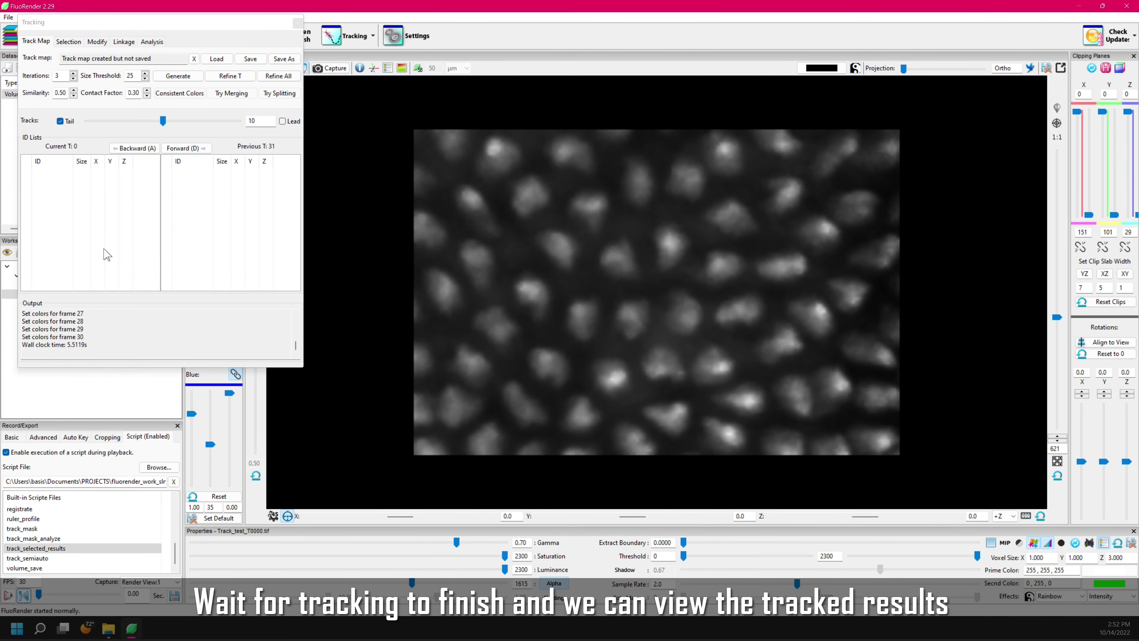
{"action": "left_click", "coordinate": [69, 41]}
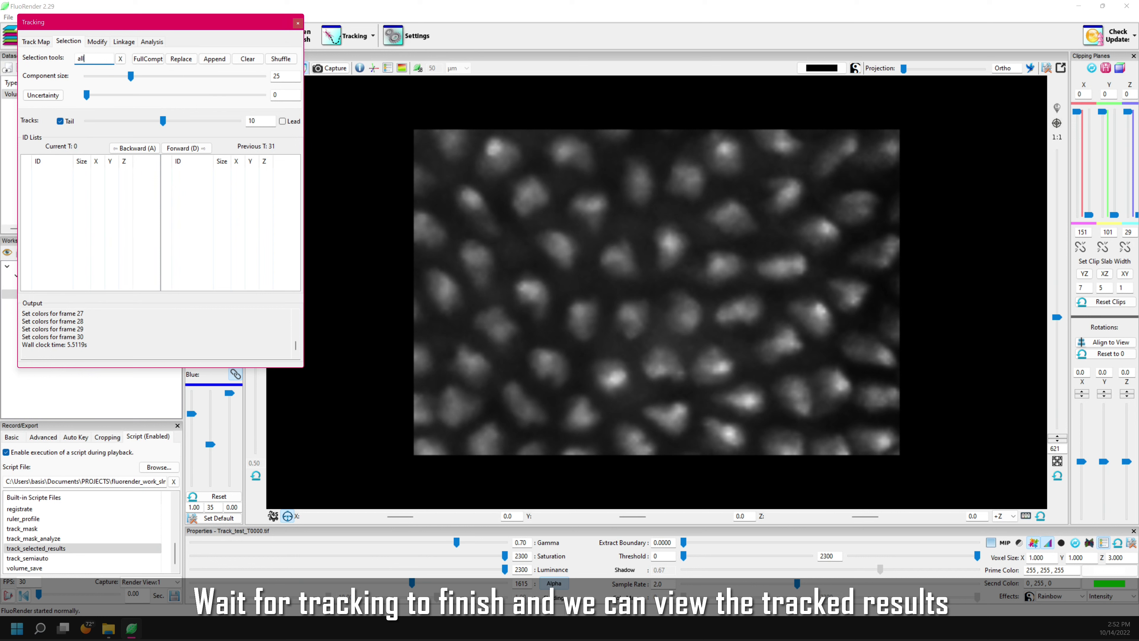
{"action": "left_click", "coordinate": [82, 58]}
{"action": "type", "text": "all"}
{"action": "key", "text": "Return"}
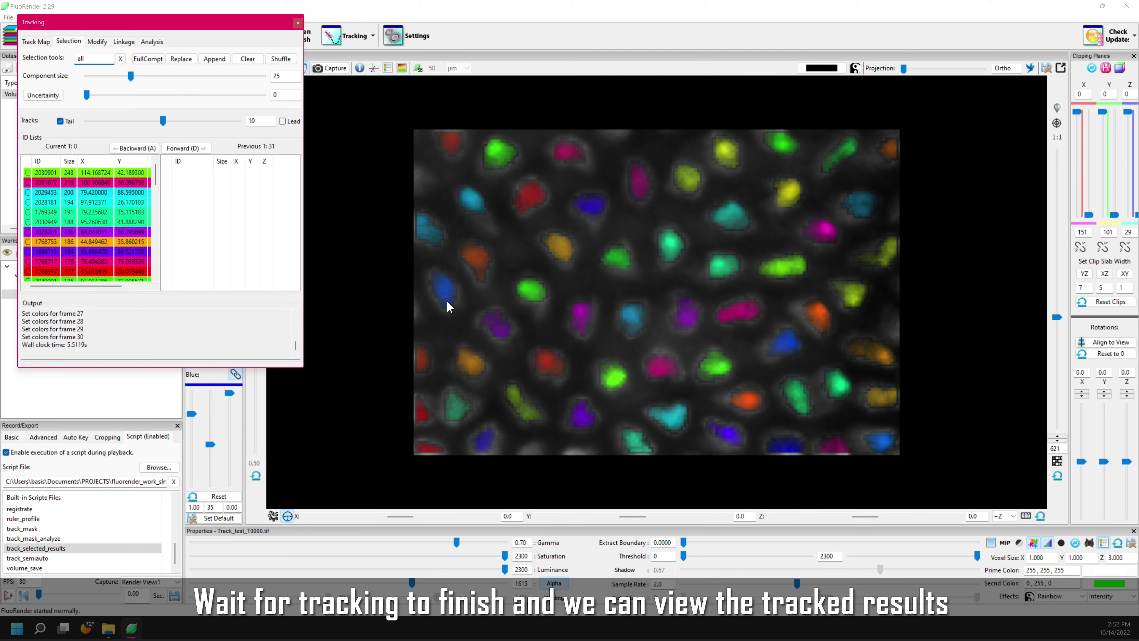
{"action": "mouse_move", "coordinate": [449, 306]}
{"action": "left_mouse_down"}
{"action": "mouse_move", "coordinate": [597, 320]}
{"action": "mouse_move", "coordinate": [577, 391]}
{"action": "mouse_move", "coordinate": [579, 251]}
{"action": "mouse_move", "coordinate": [511, 314]}
{"action": "mouse_move", "coordinate": [430, 297]}
{"action": "mouse_move", "coordinate": [445, 305]}
{"action": "left_mouse_up"}
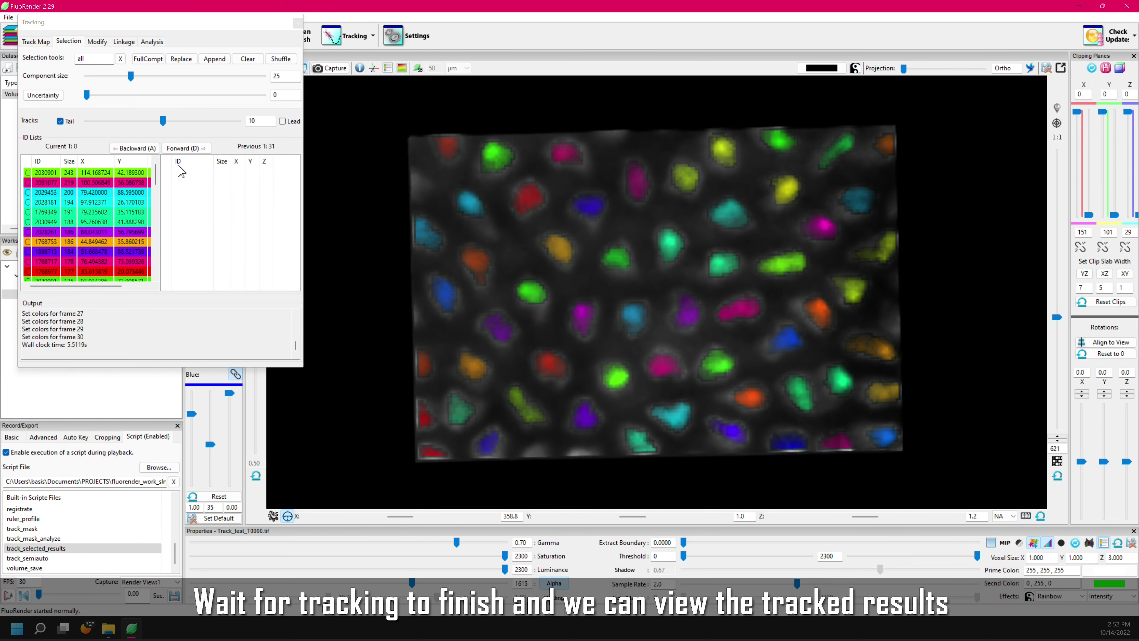
{"action": "left_click", "coordinate": [120, 58]}
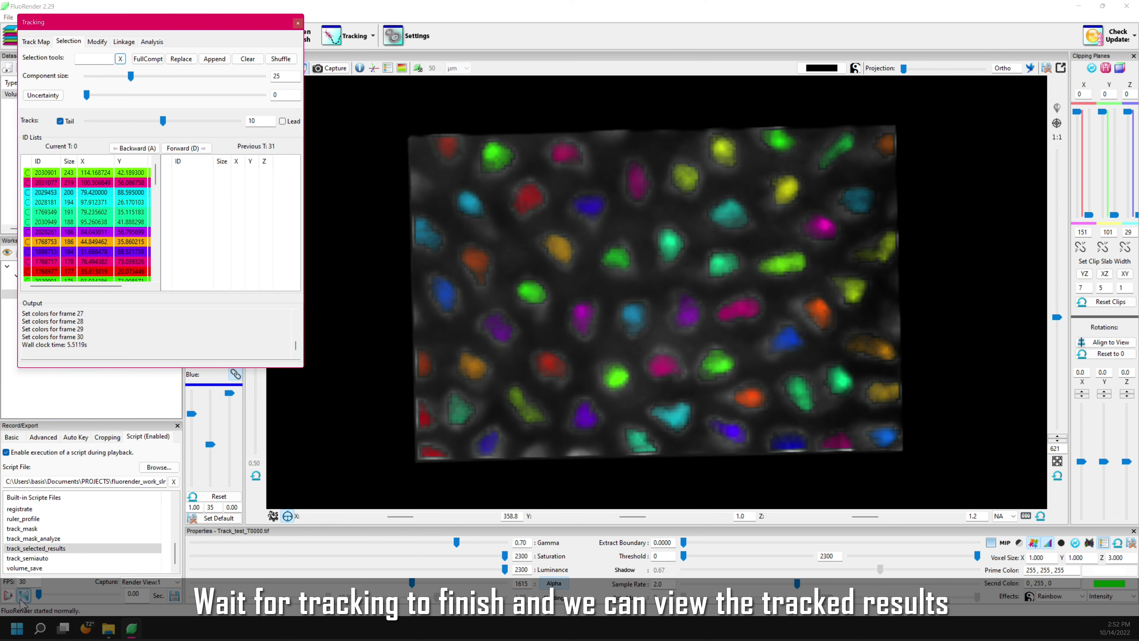
- Advance the time sequence frame by frame to frame 7 to examine the tracked cells and their trails
{"action": "left_click", "coordinate": [10, 438]}
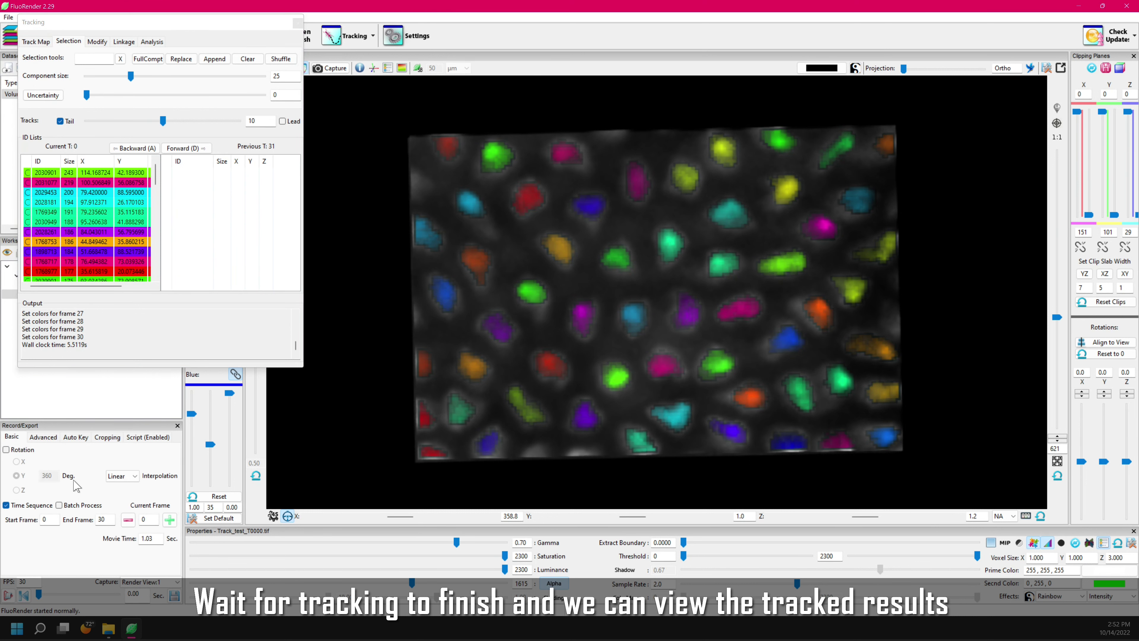
{"action": "left_click", "coordinate": [169, 520]}
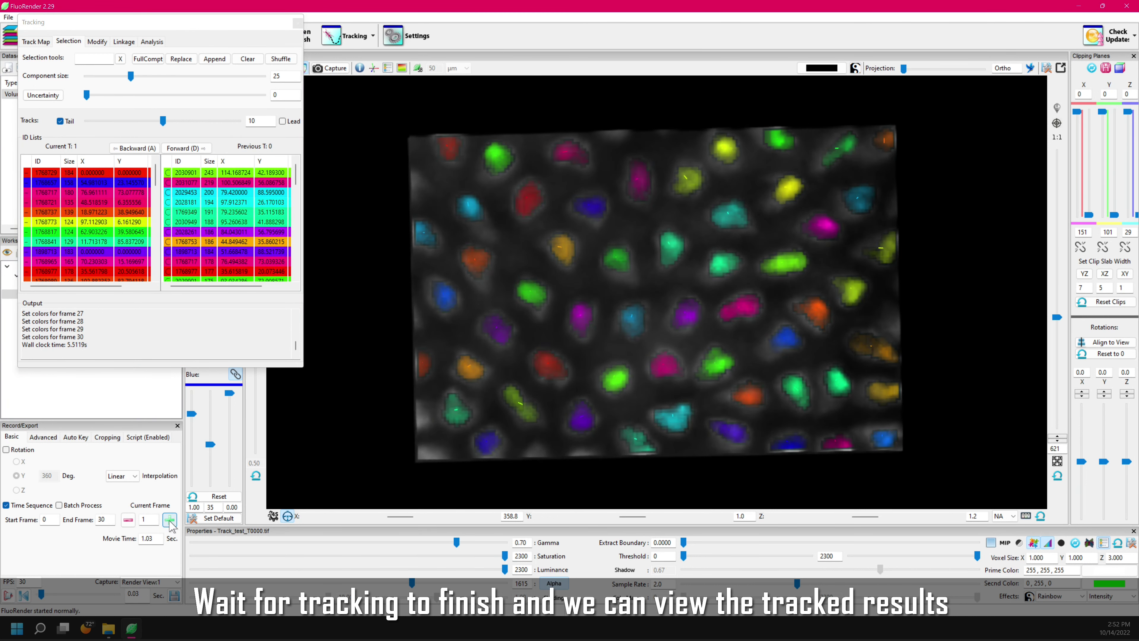
{"action": "left_click", "coordinate": [170, 519]}
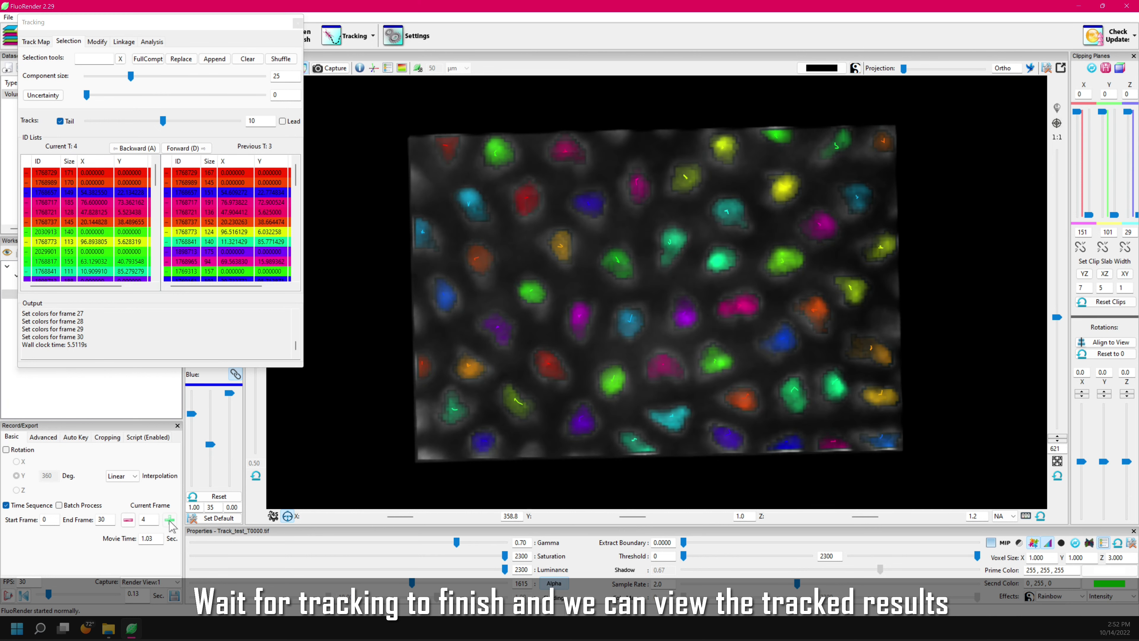
{"action": "left_click", "coordinate": [169, 519]}
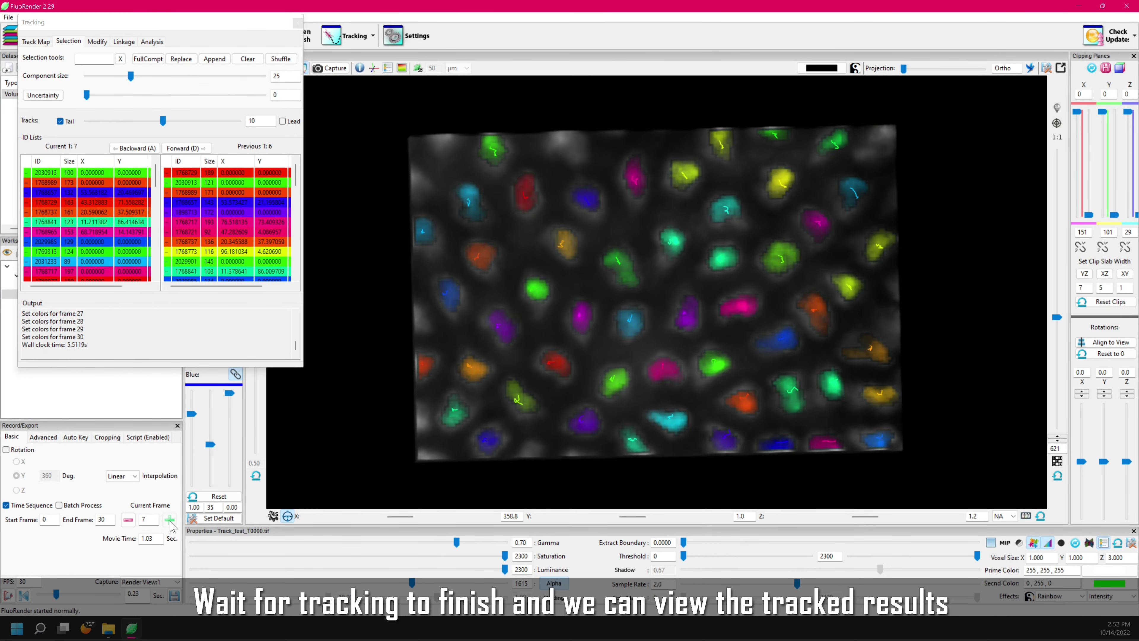